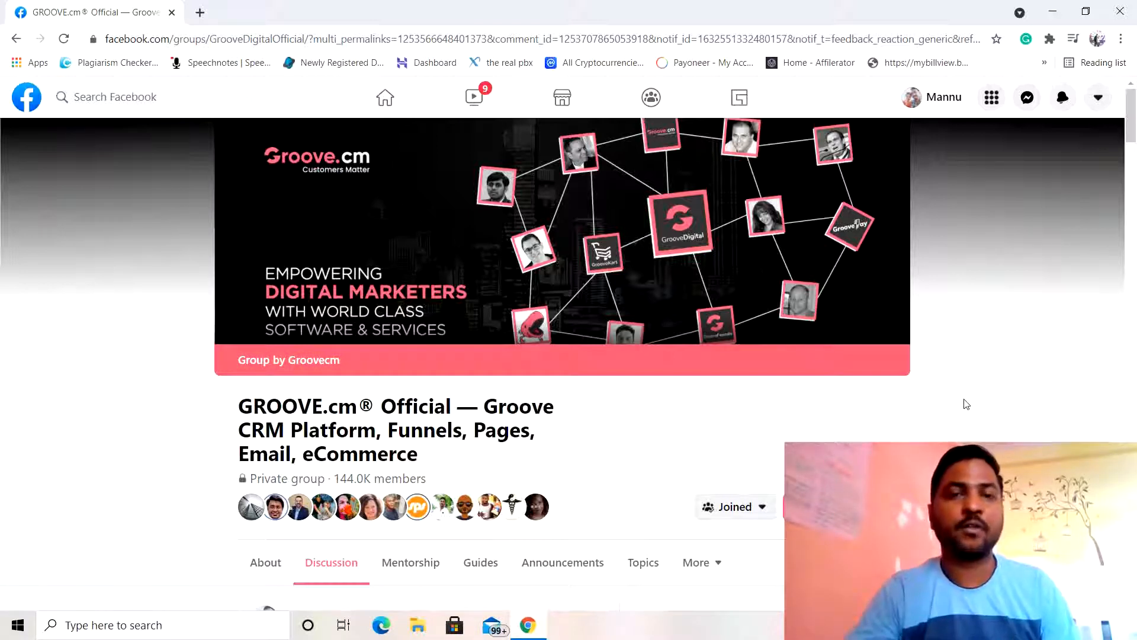
scroll(967, 403, down, 7)
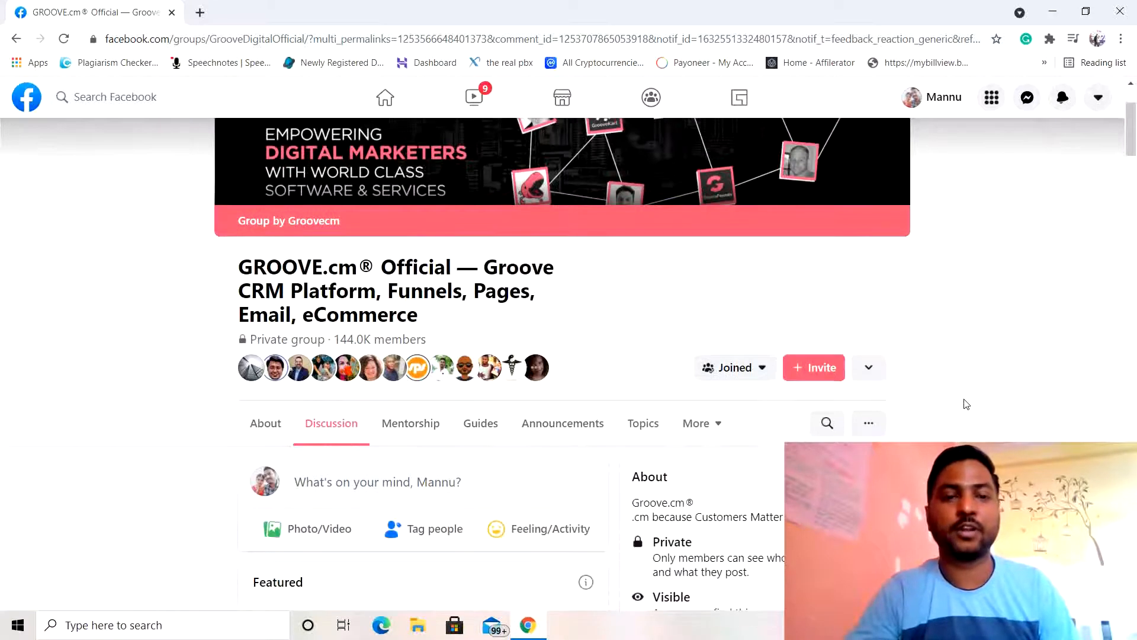
scroll(967, 404, up, 7)
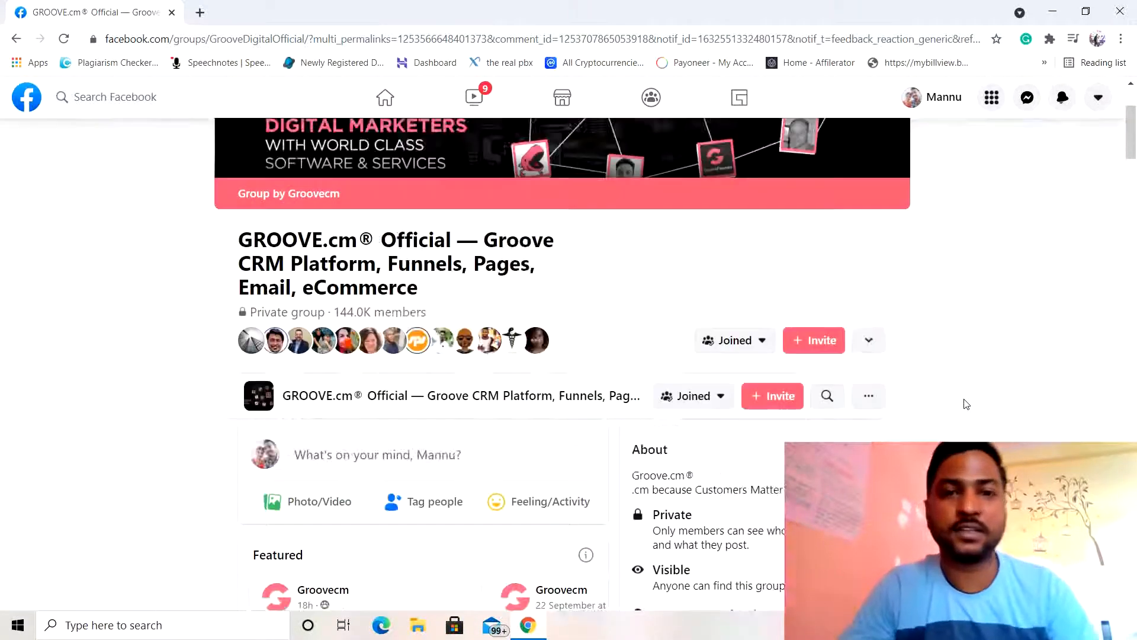
scroll(966, 404, down, 2)
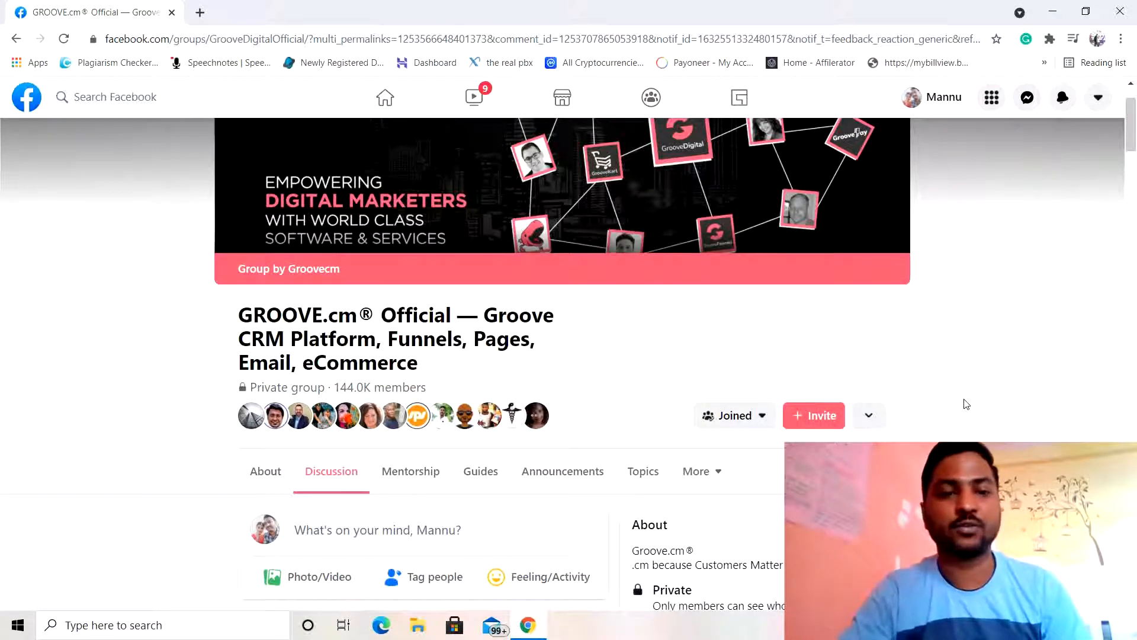
scroll(966, 405, down, 1)
scroll(966, 404, up, 2)
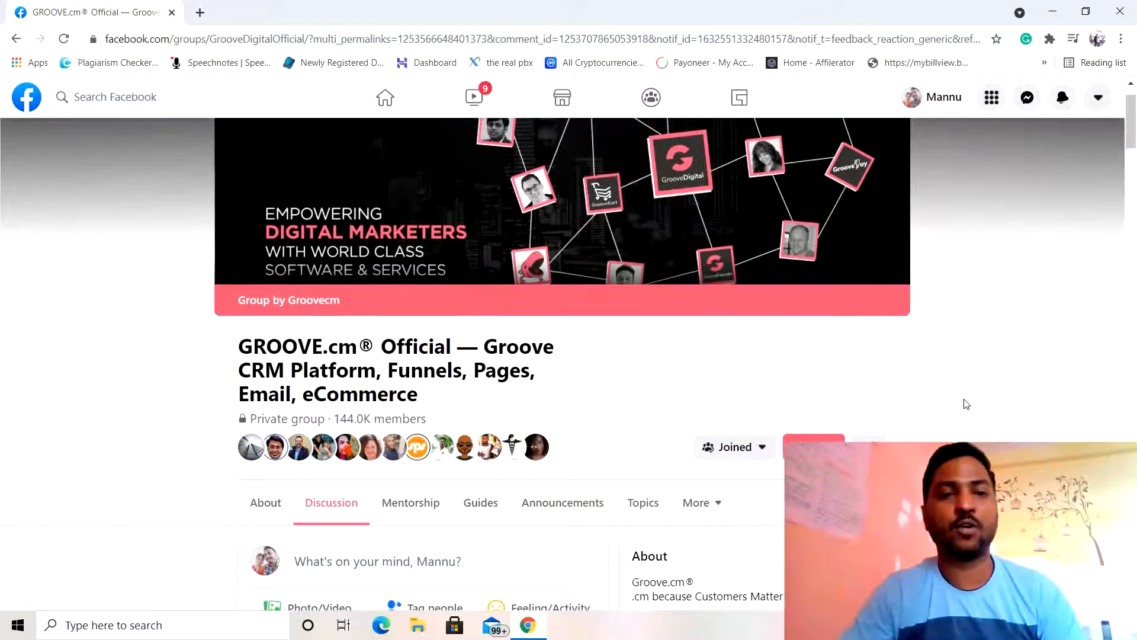
scroll(967, 404, up, 1)
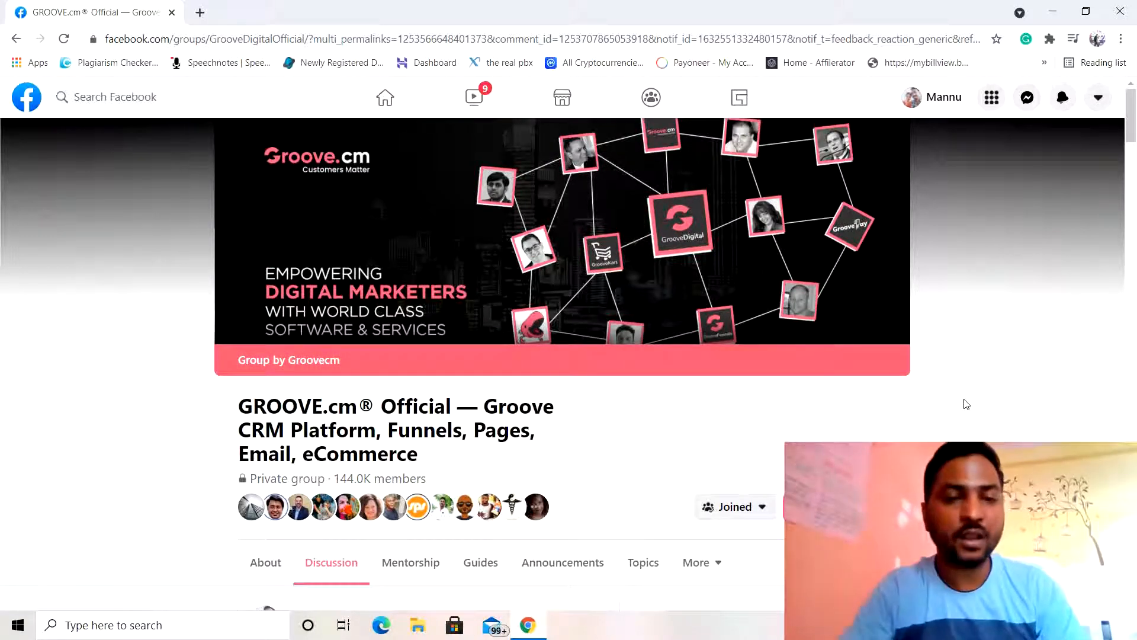
Read the full group post about mobile edits changing the desktop version, including its comments.
scroll(967, 405, down, 10)
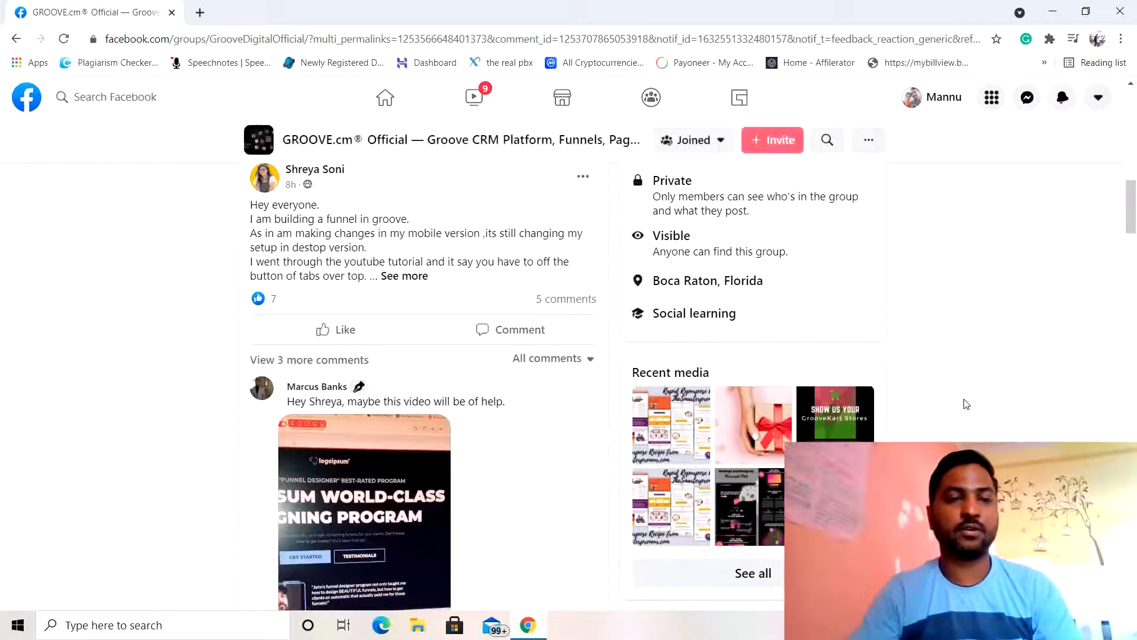
scroll(965, 403, up, 1)
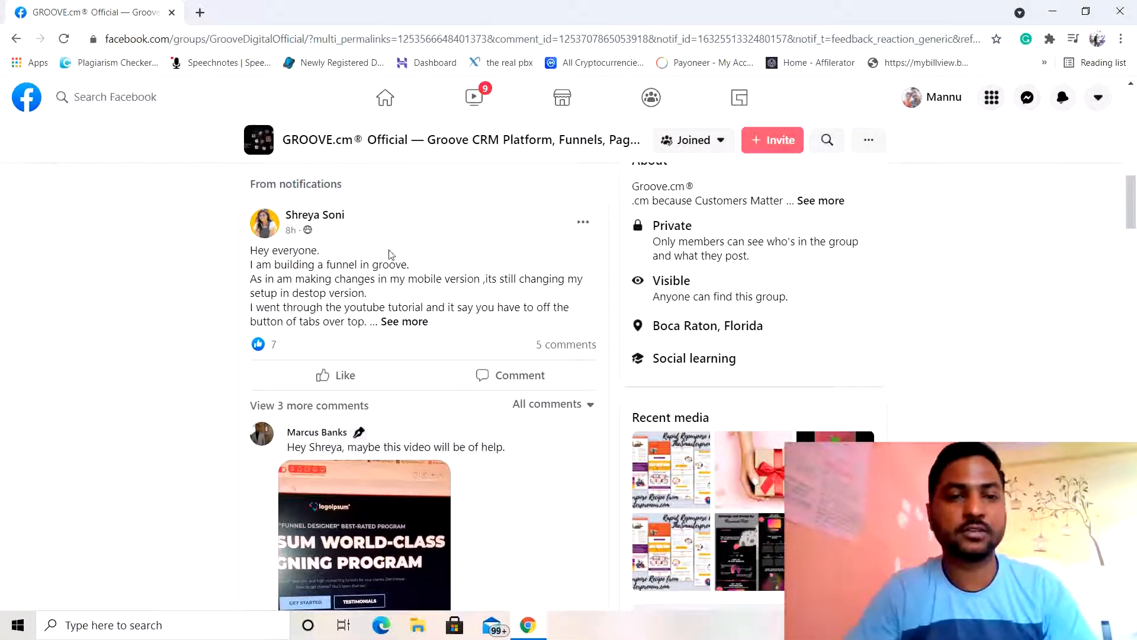
click(400, 325)
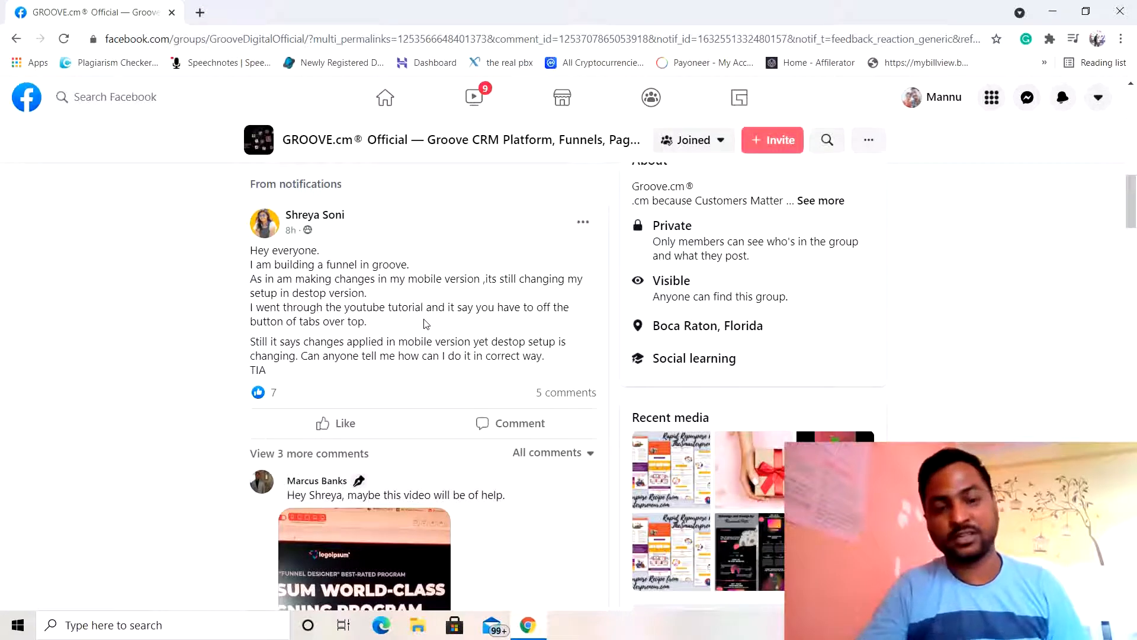
scroll(424, 324, down, 10)
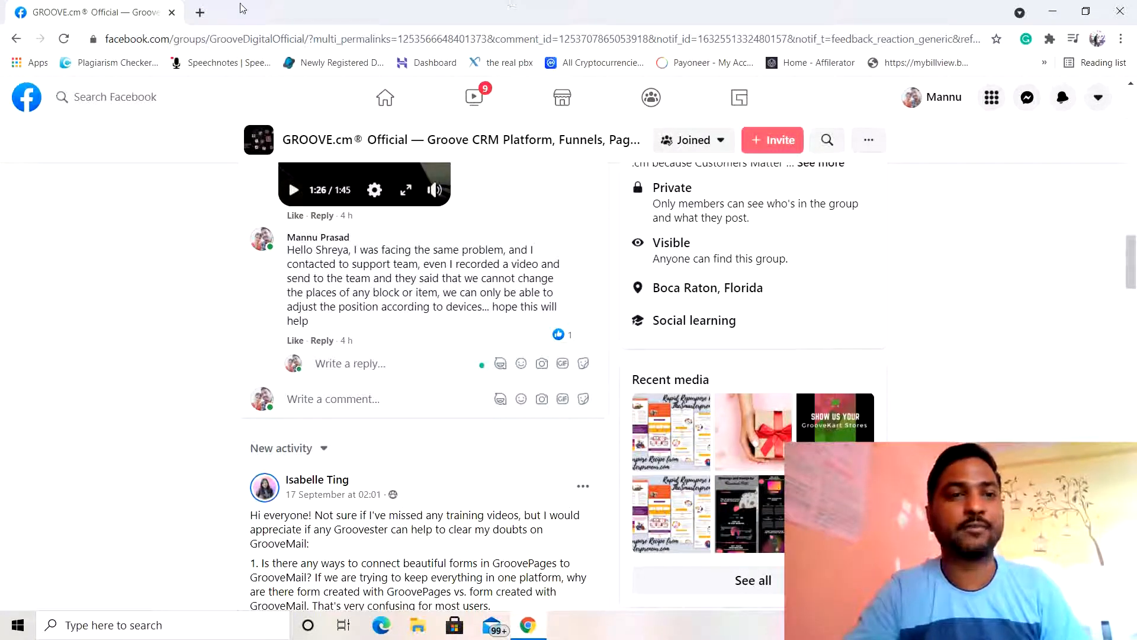
Open the Groove dashboard in a new tab and load the "pc repair" site in the GroovePages editor.
click(201, 12)
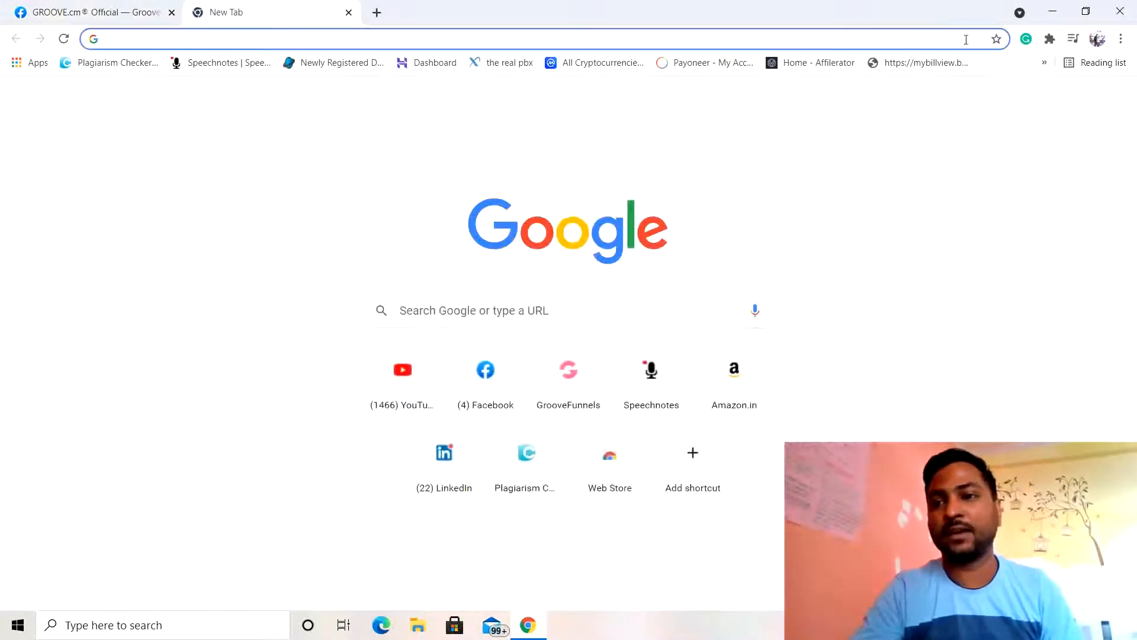
click(1045, 64)
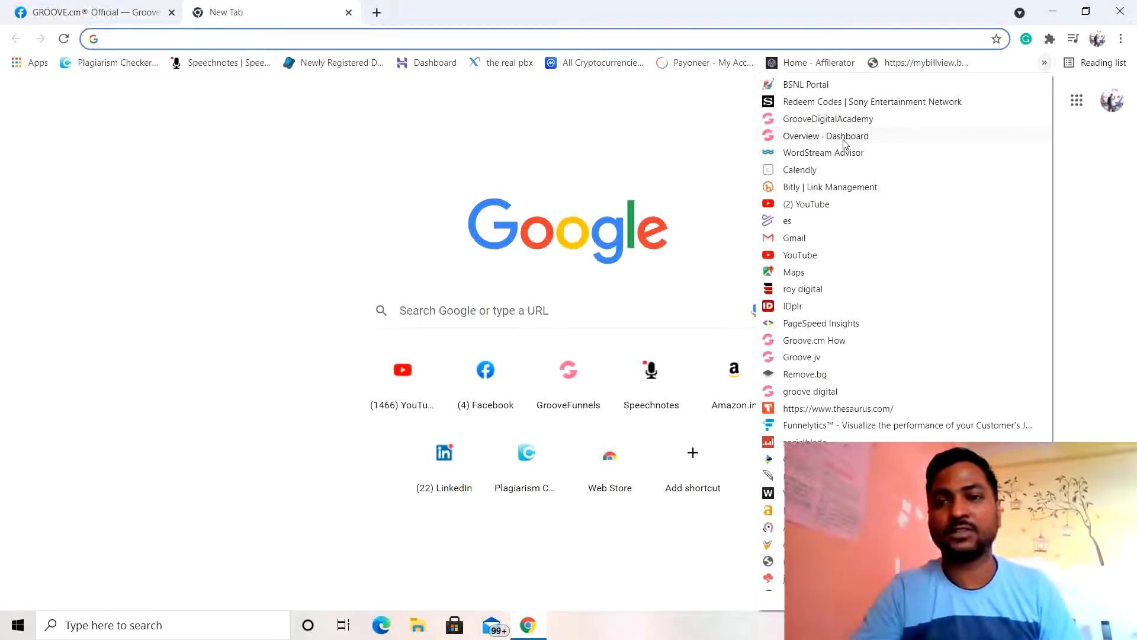
click(844, 138)
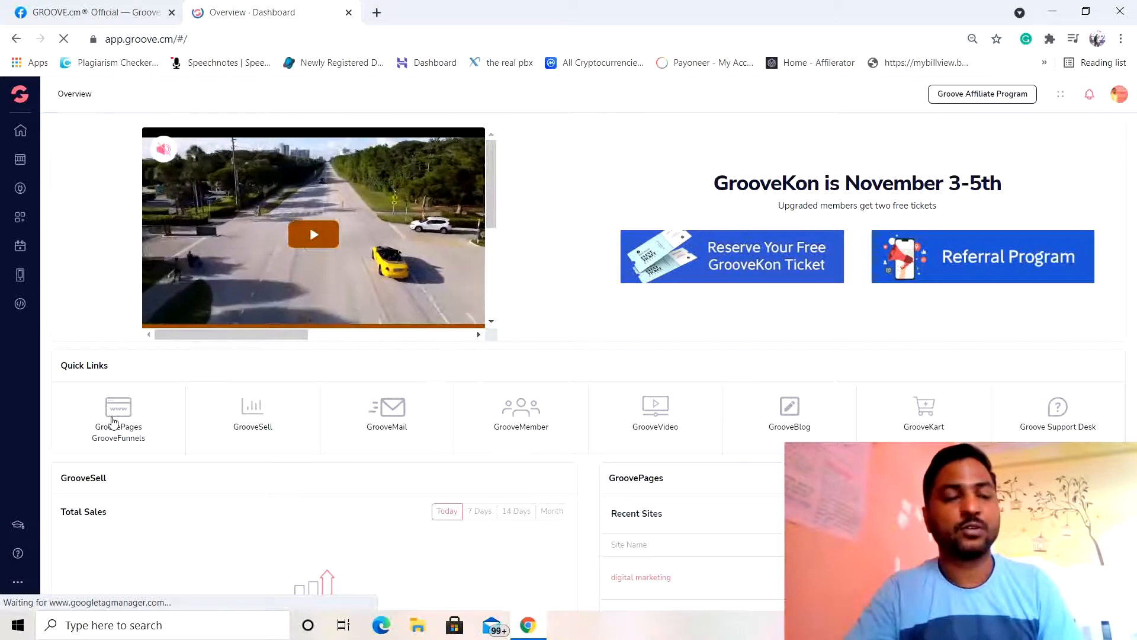
click(114, 421)
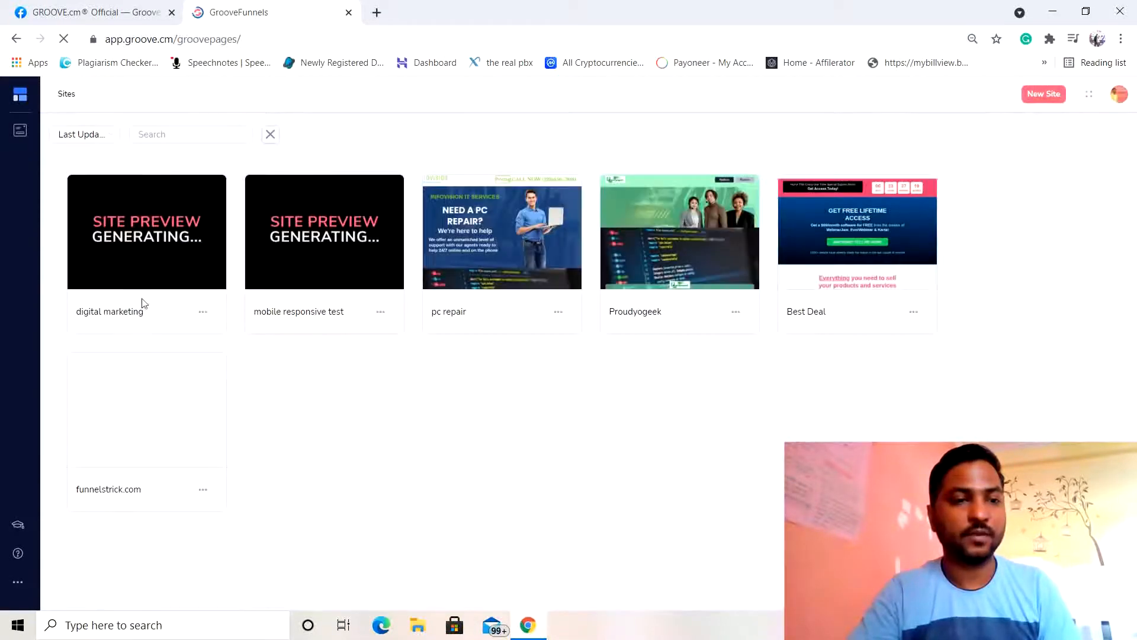
mouse_move(144, 302)
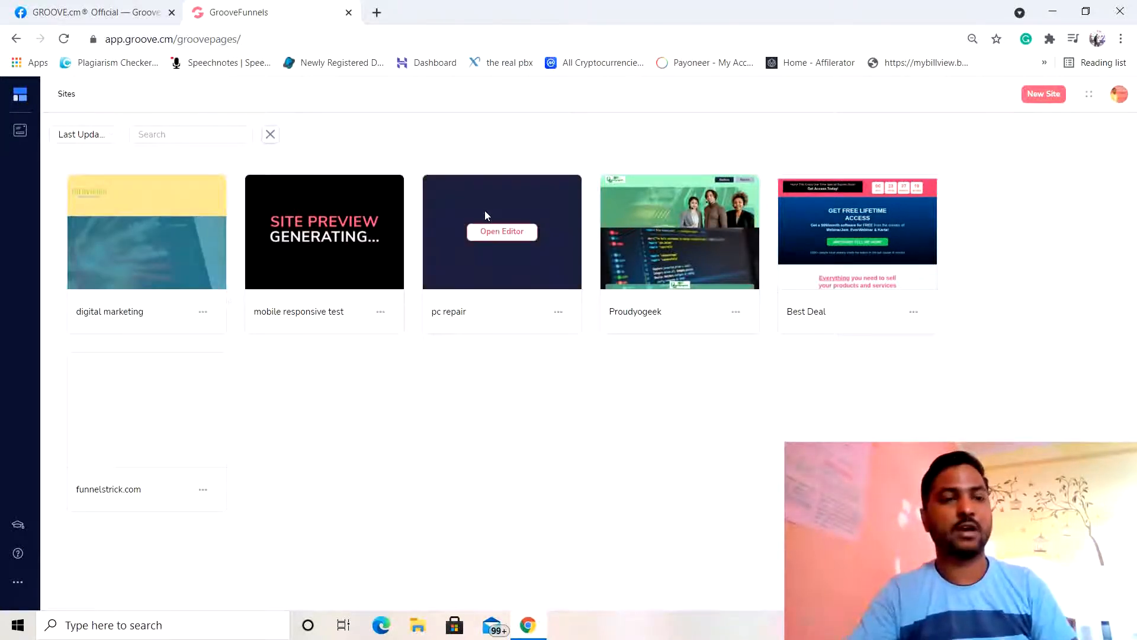
click(503, 233)
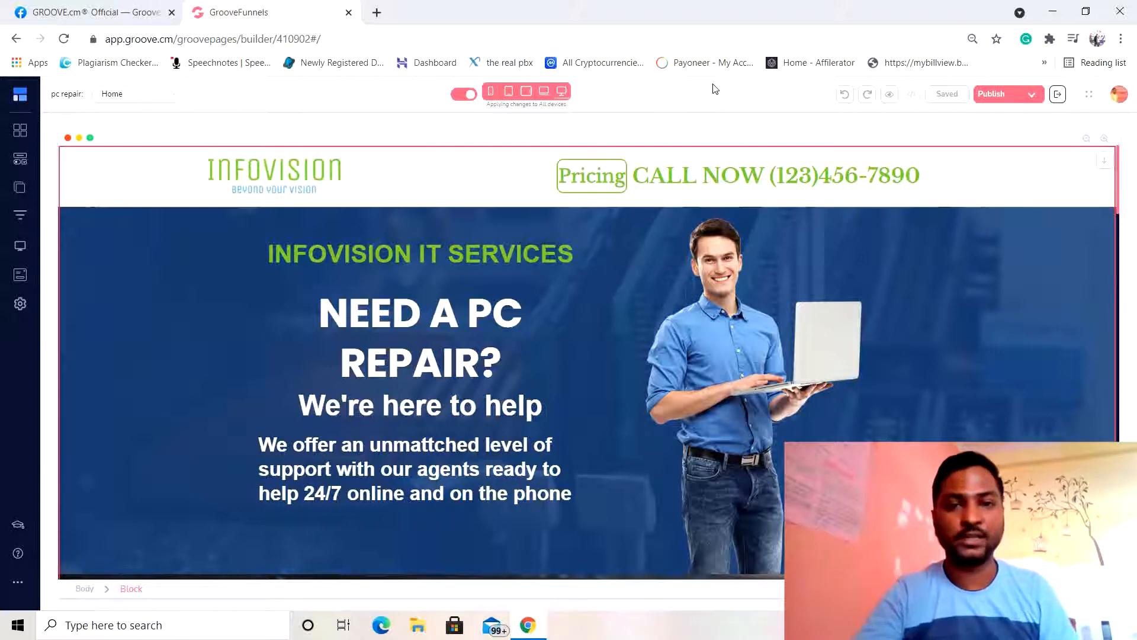
Compare the mobile and desktop views of the page and restrict editing changes to the desktop device only.
click(492, 91)
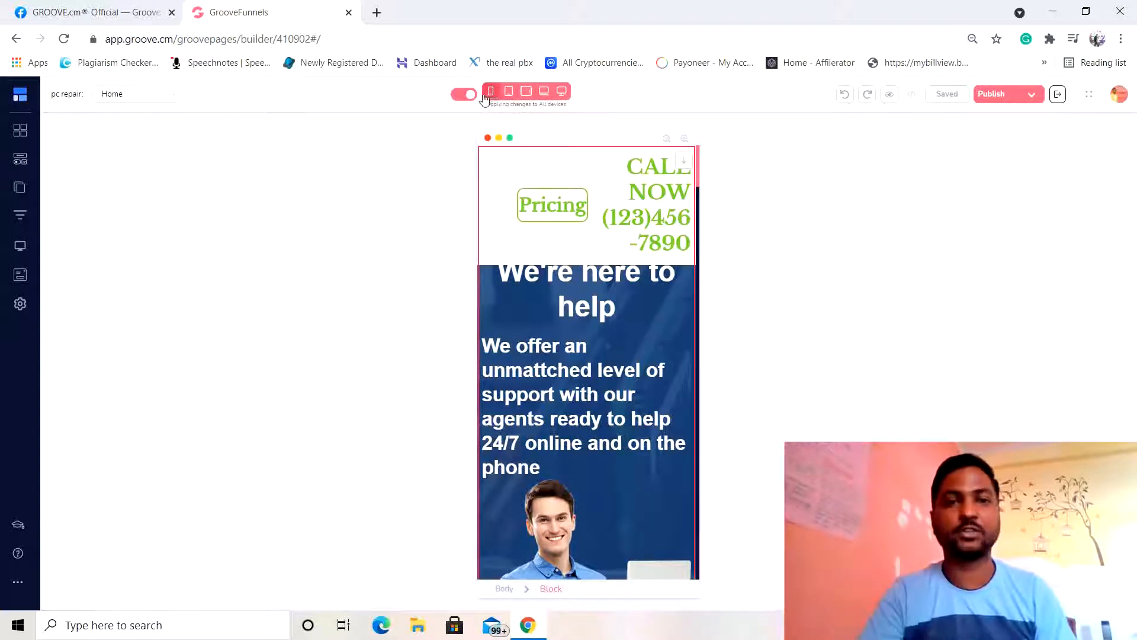
click(562, 90)
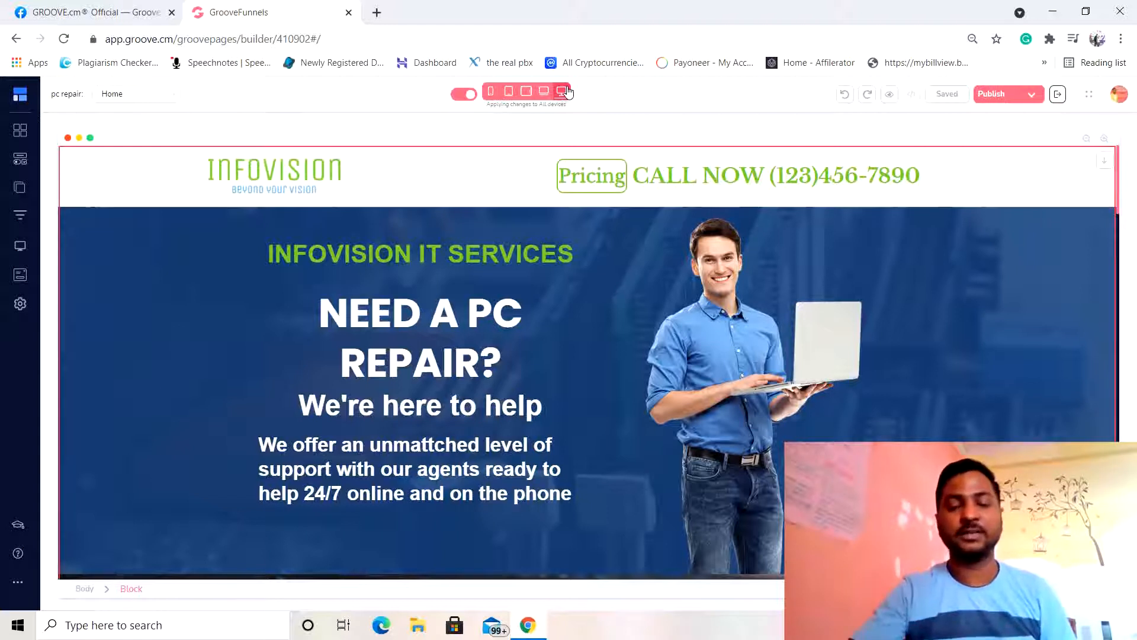
click(463, 94)
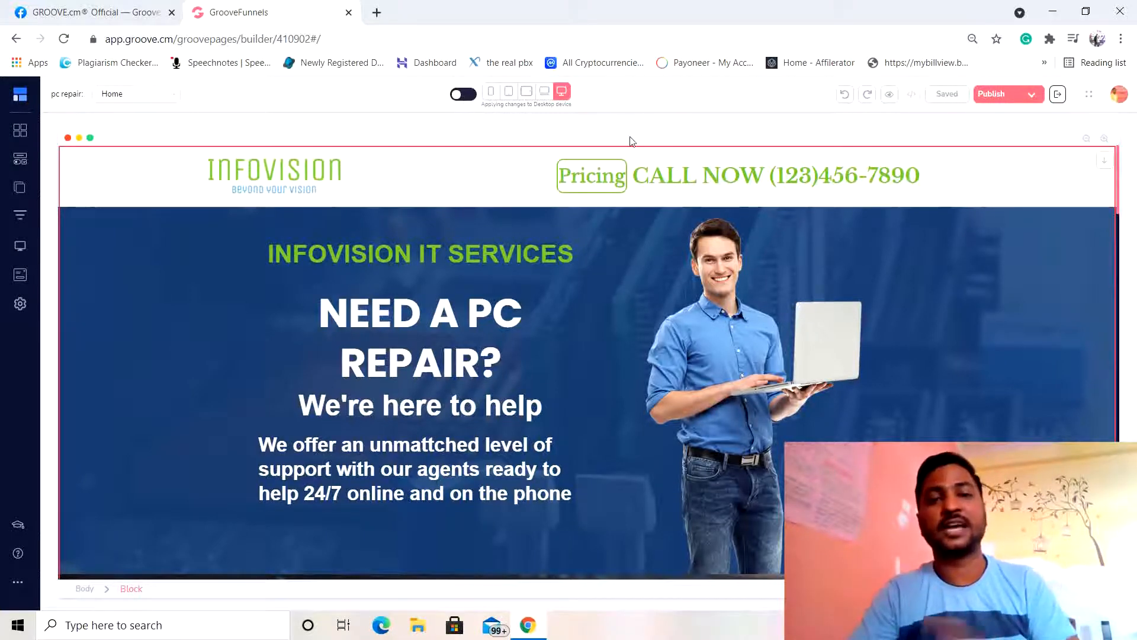
Review the desktop layout of the page from the header down to the newsletter section and back.
scroll(655, 287, down, 1)
scroll(655, 287, down, 20)
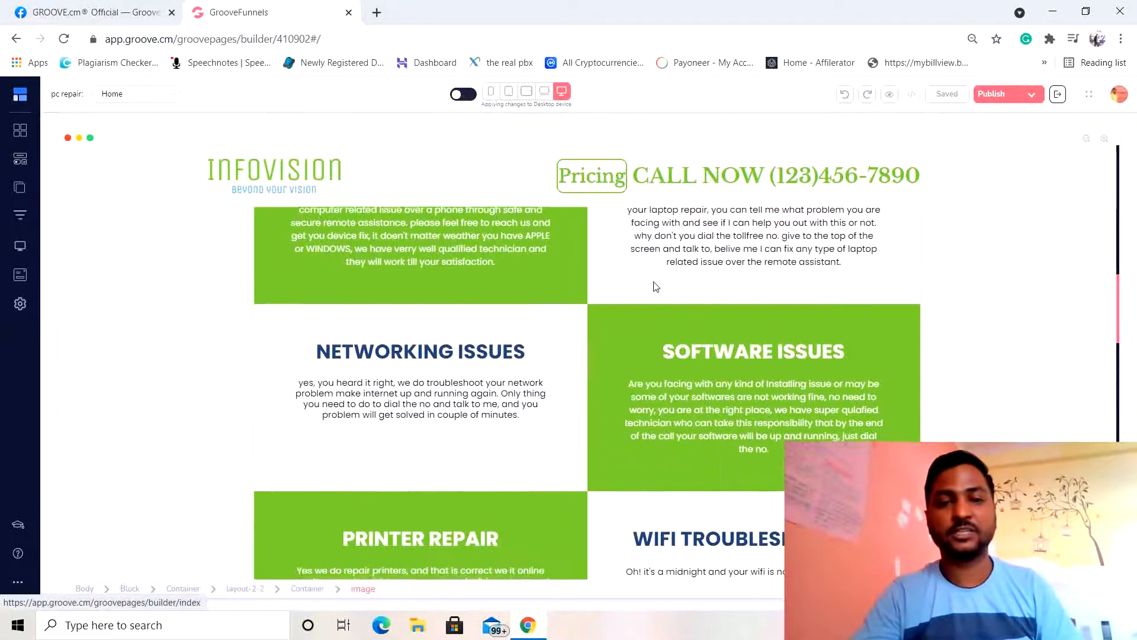
scroll(655, 286, down, 15)
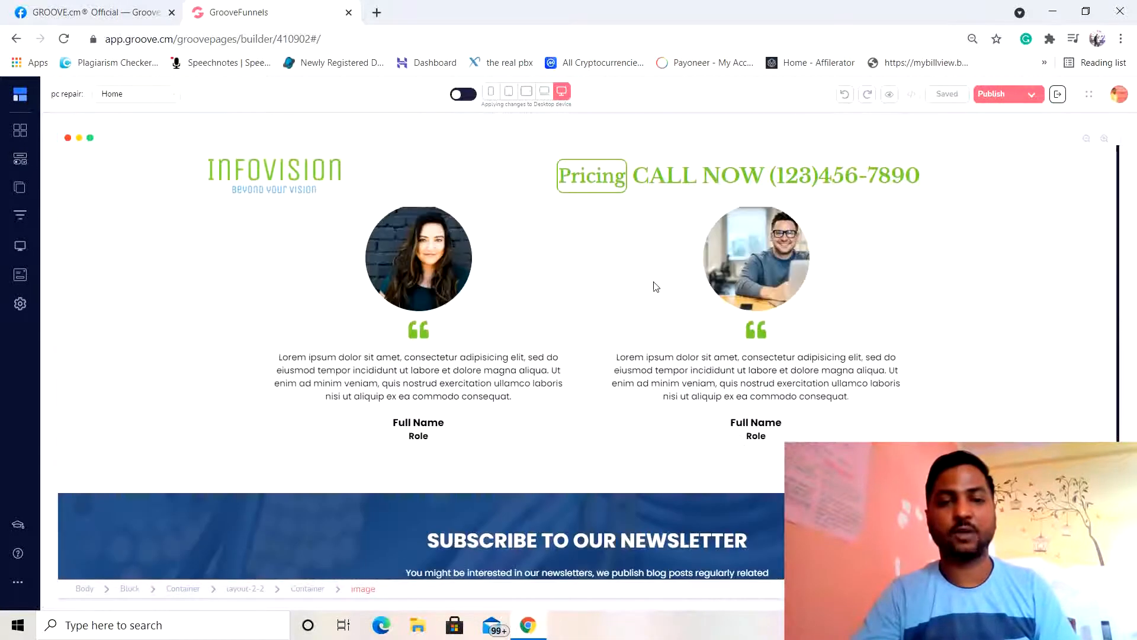
scroll(654, 285, up, 15)
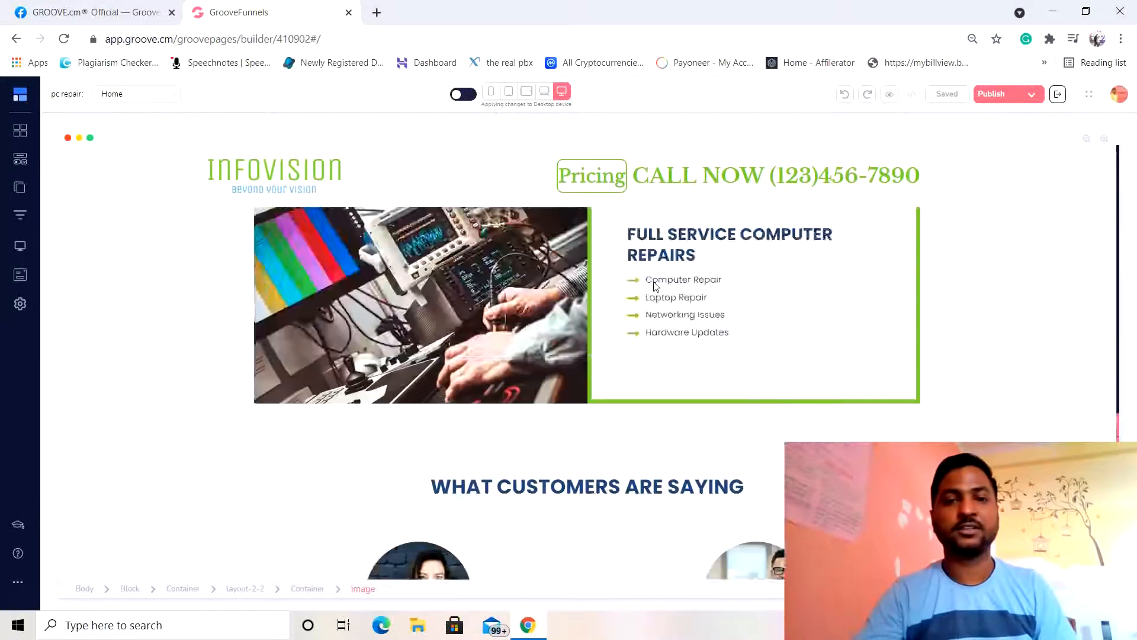
scroll(655, 287, up, 8)
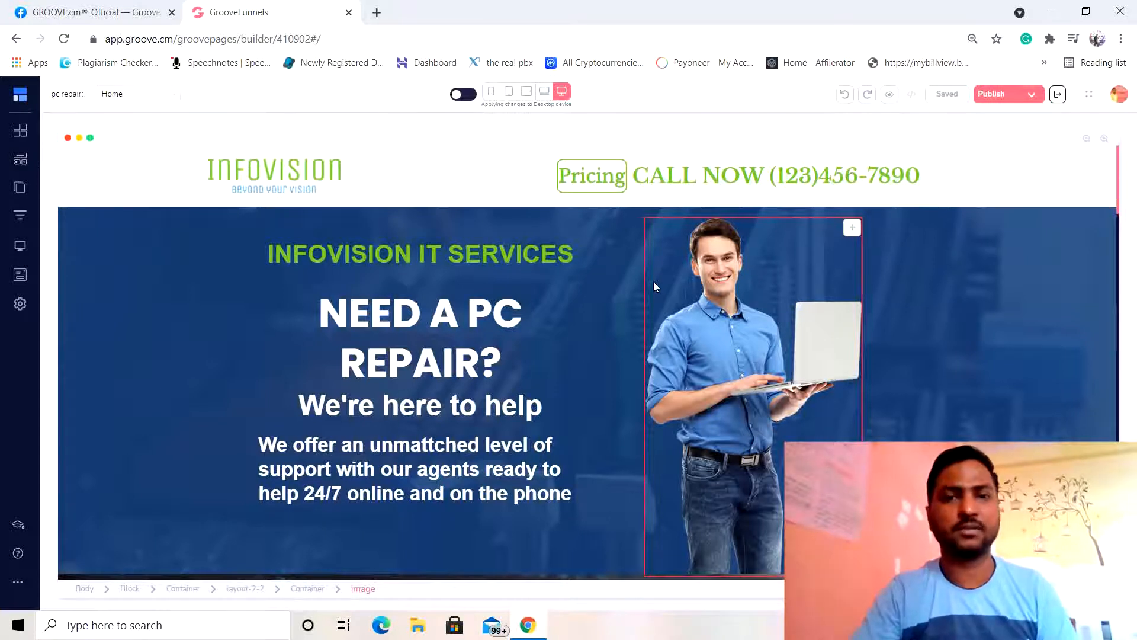
Examine the navbar's logo, Pricing button and call text on desktop and compare the header with the mobile view.
click(656, 170)
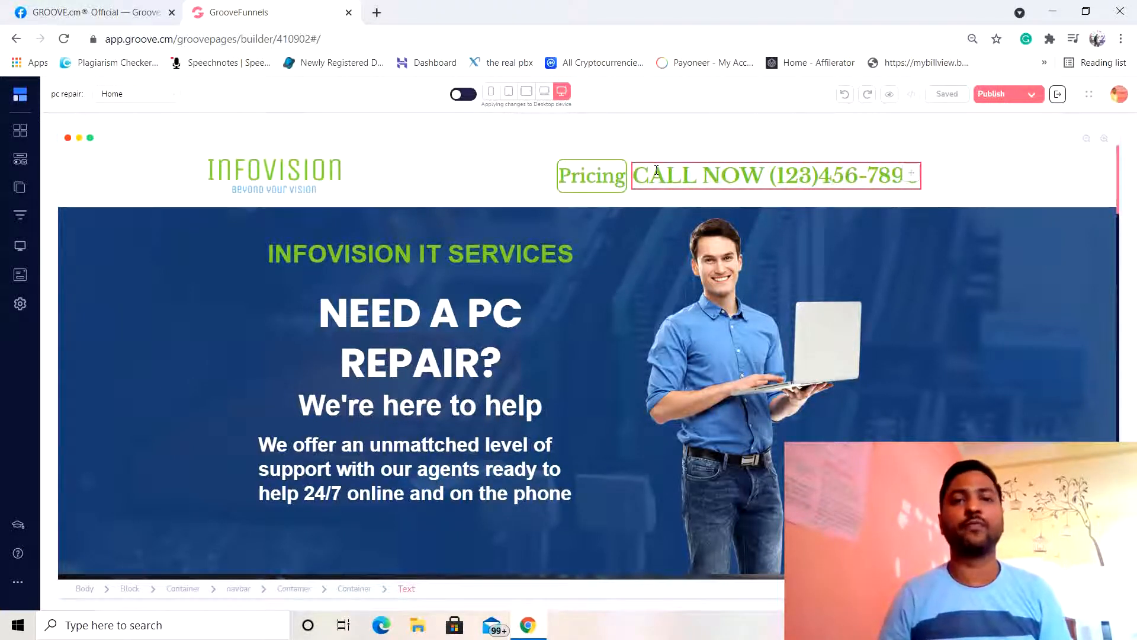
click(562, 153)
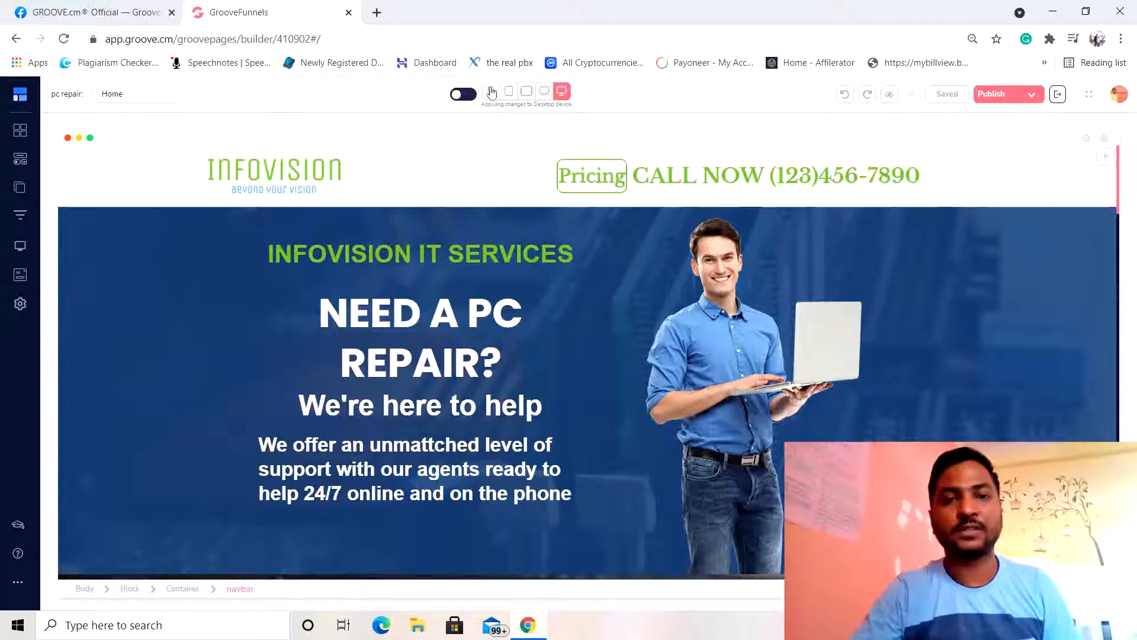
click(491, 92)
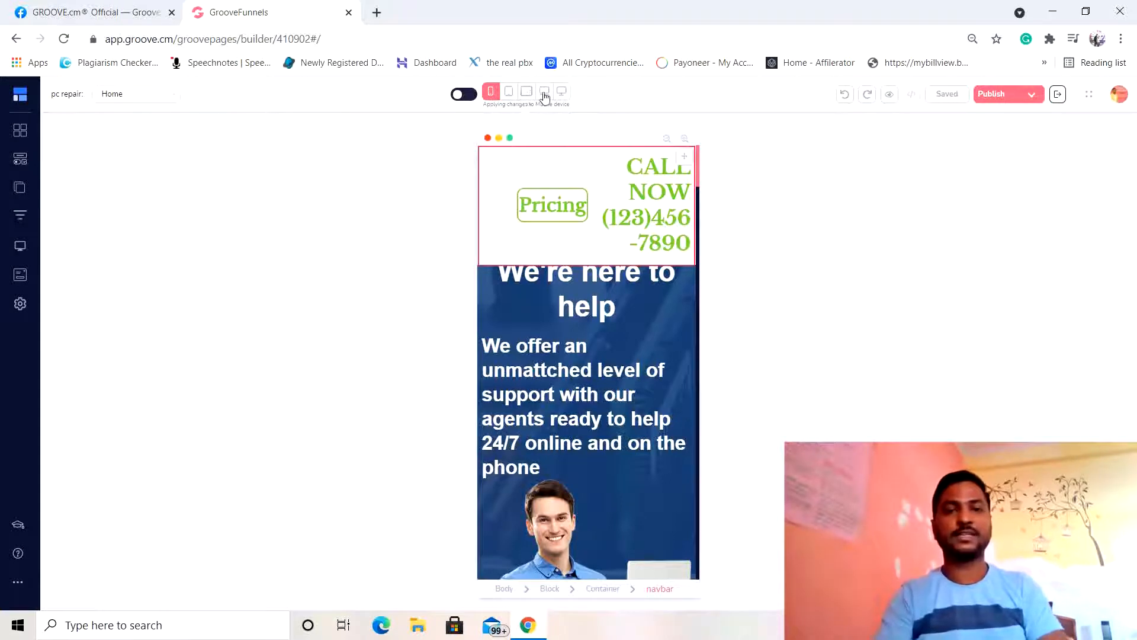
click(562, 93)
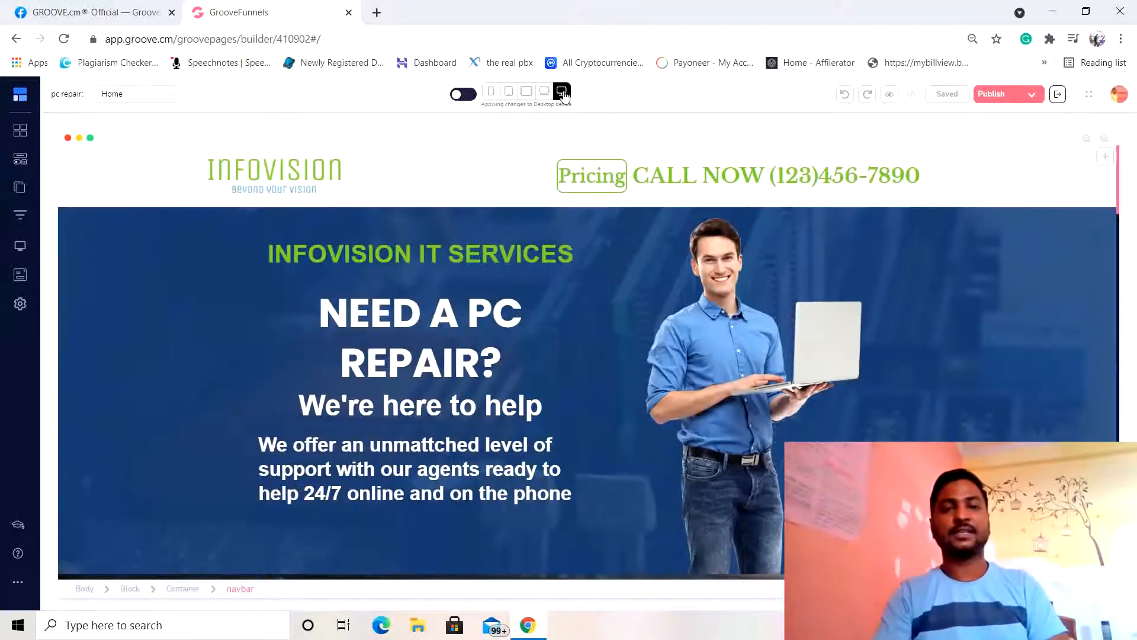
click(241, 172)
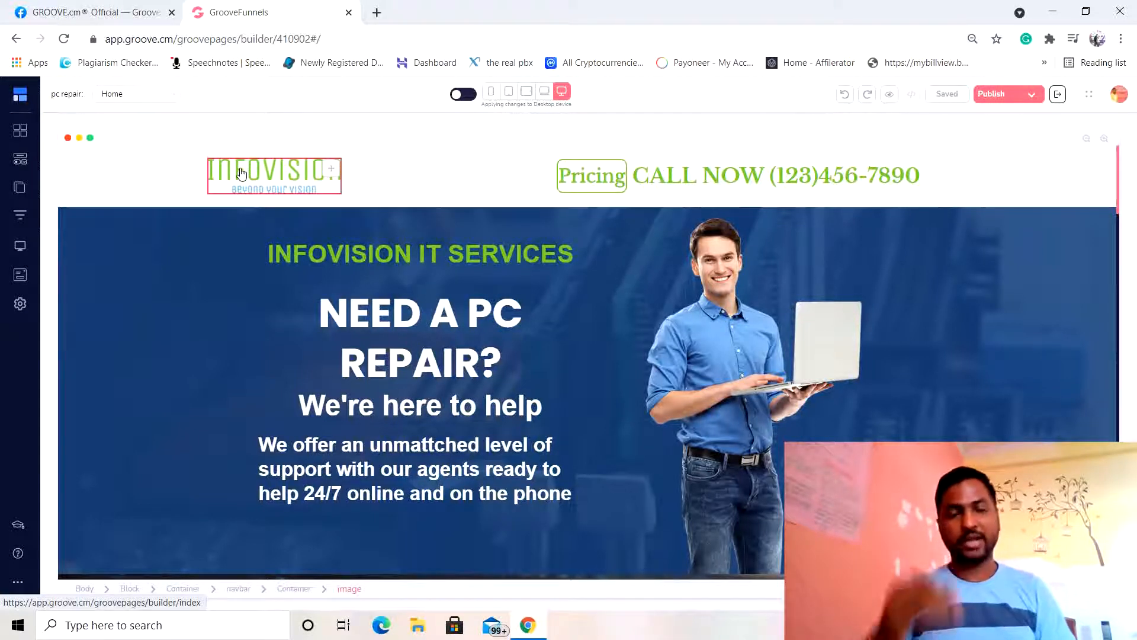
click(388, 183)
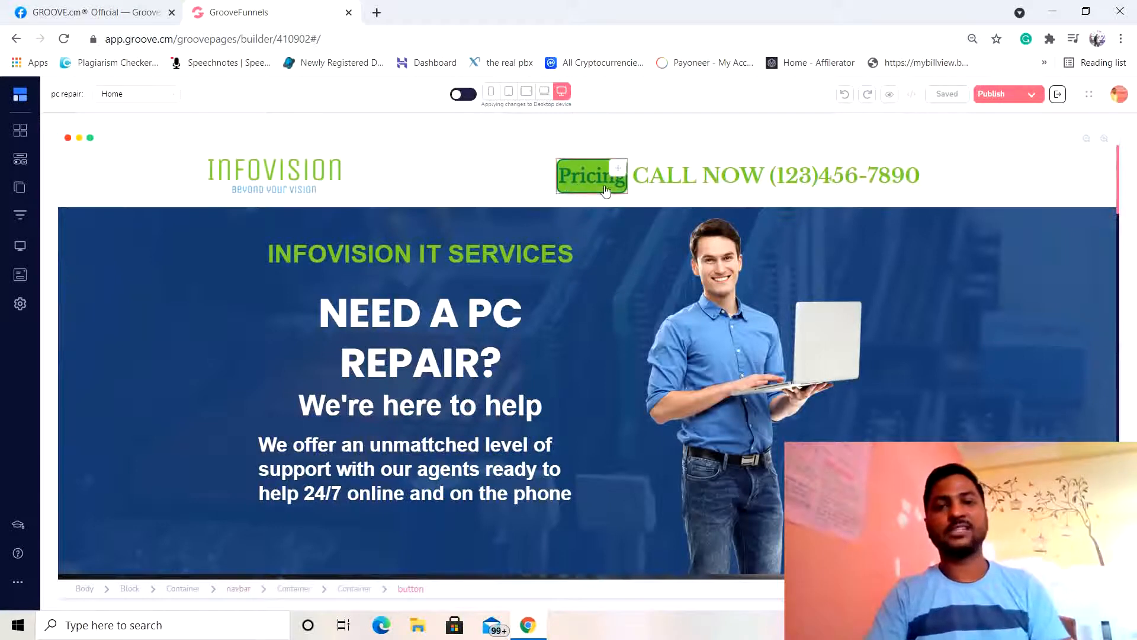
click(775, 177)
click(965, 206)
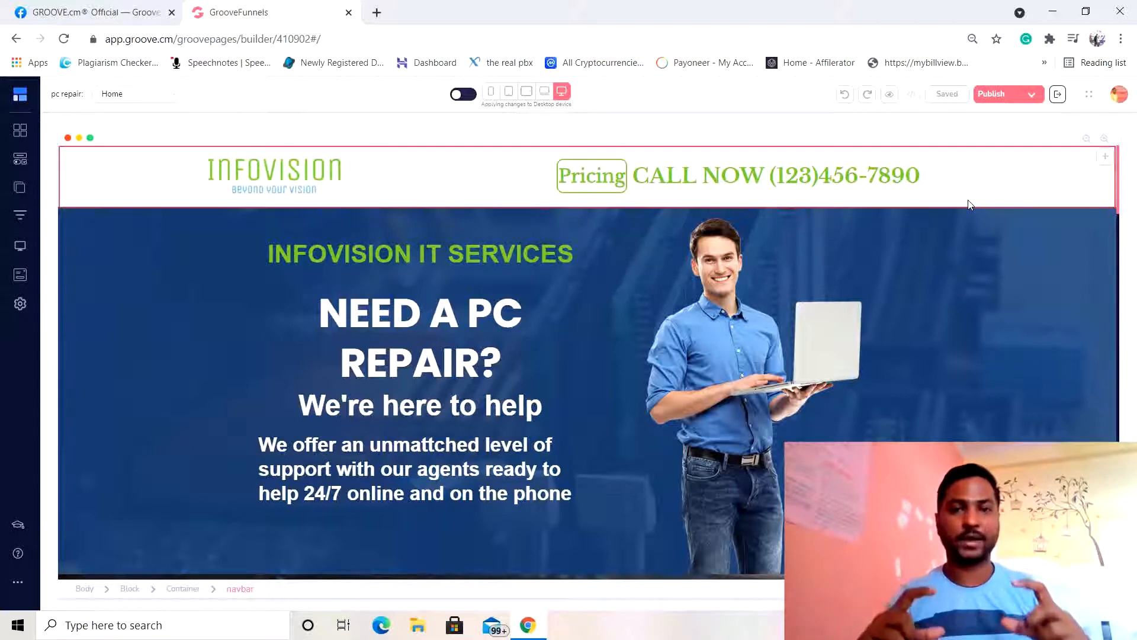
Switch the page to the mobile view and reread the Facebook group post about mobile edits before returning to the editor.
click(493, 93)
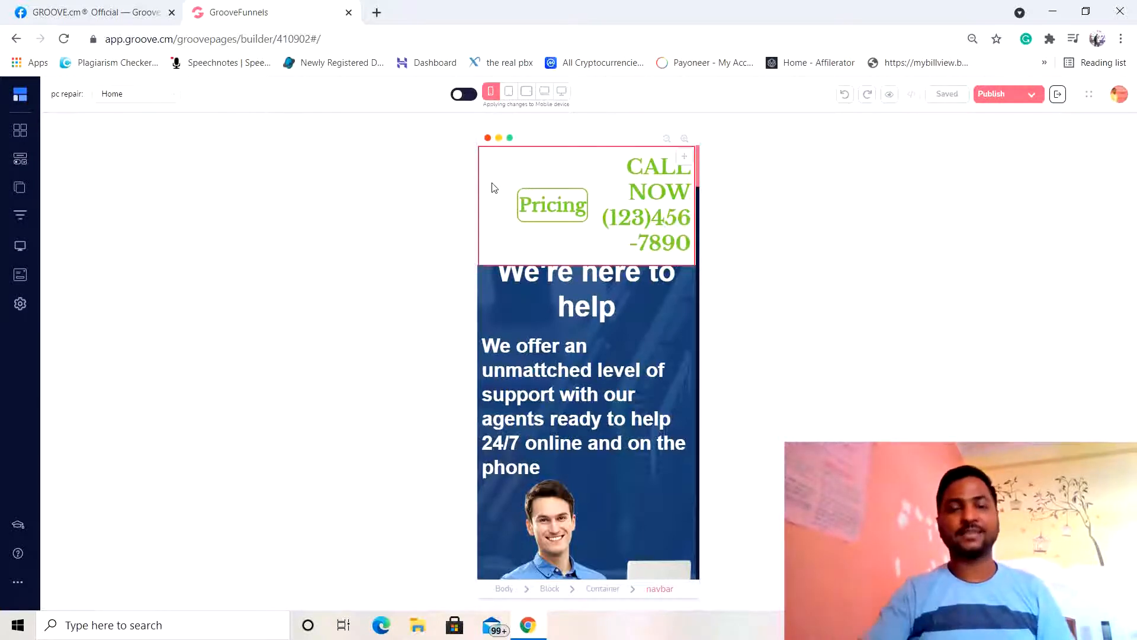
click(133, 13)
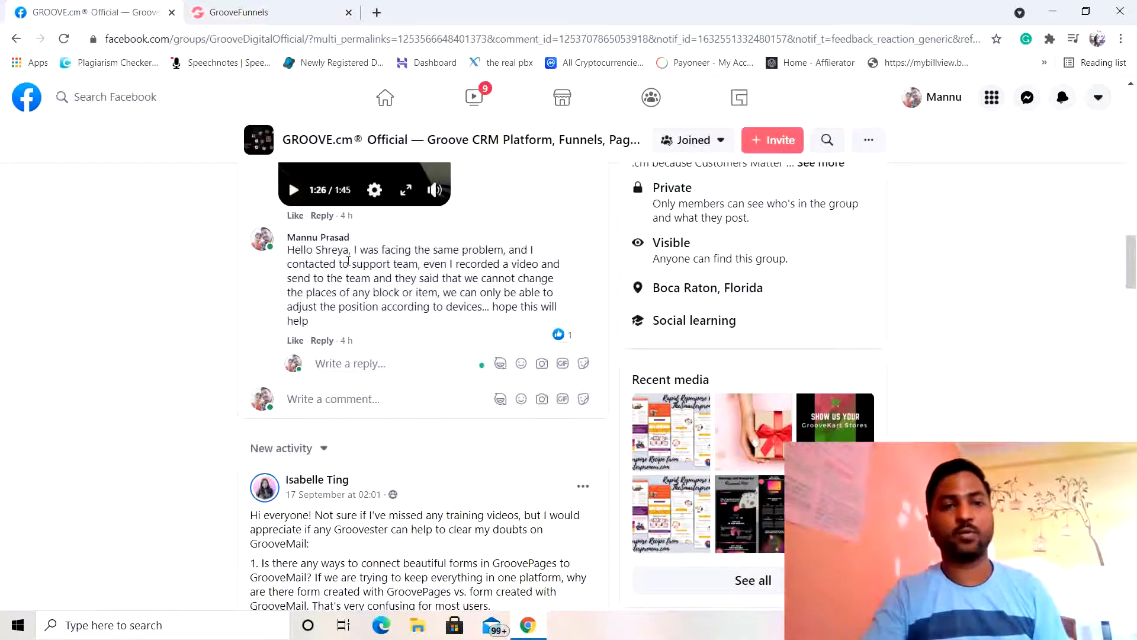
scroll(348, 260, up, 10)
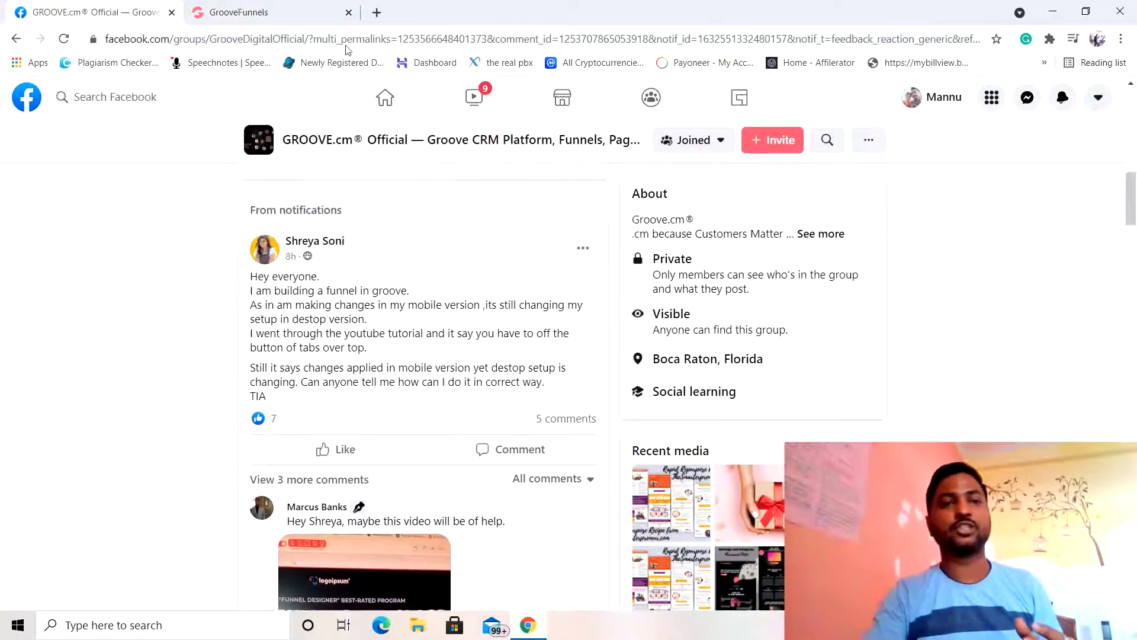
click(287, 13)
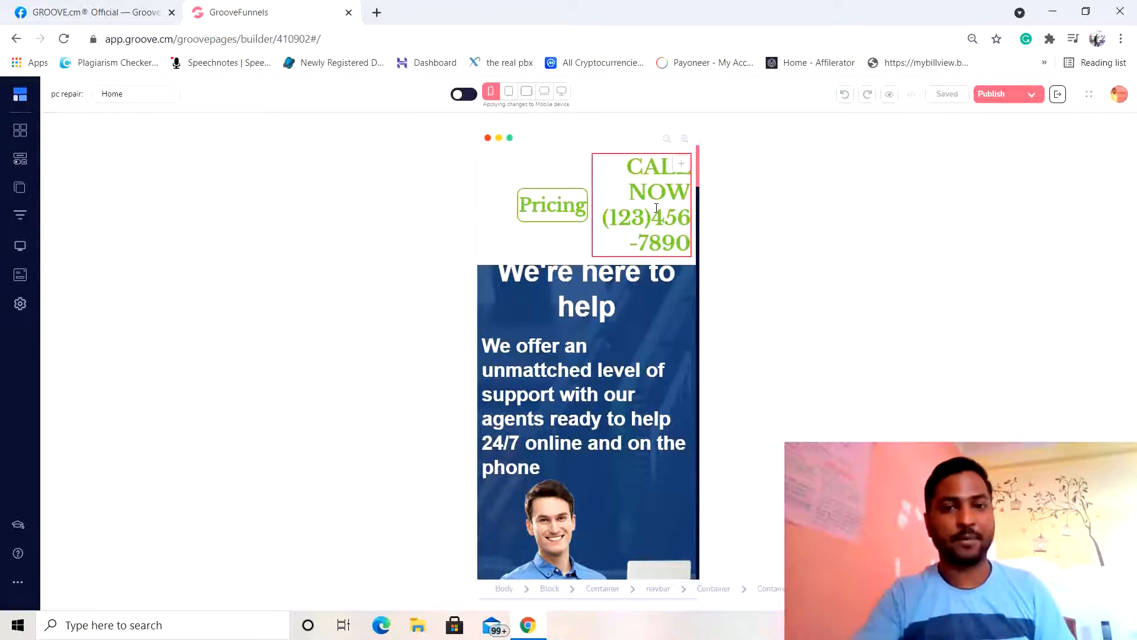
Move the CALL NOW heading in the mobile navbar to its own row beneath the logo and Pricing button.
click(625, 206)
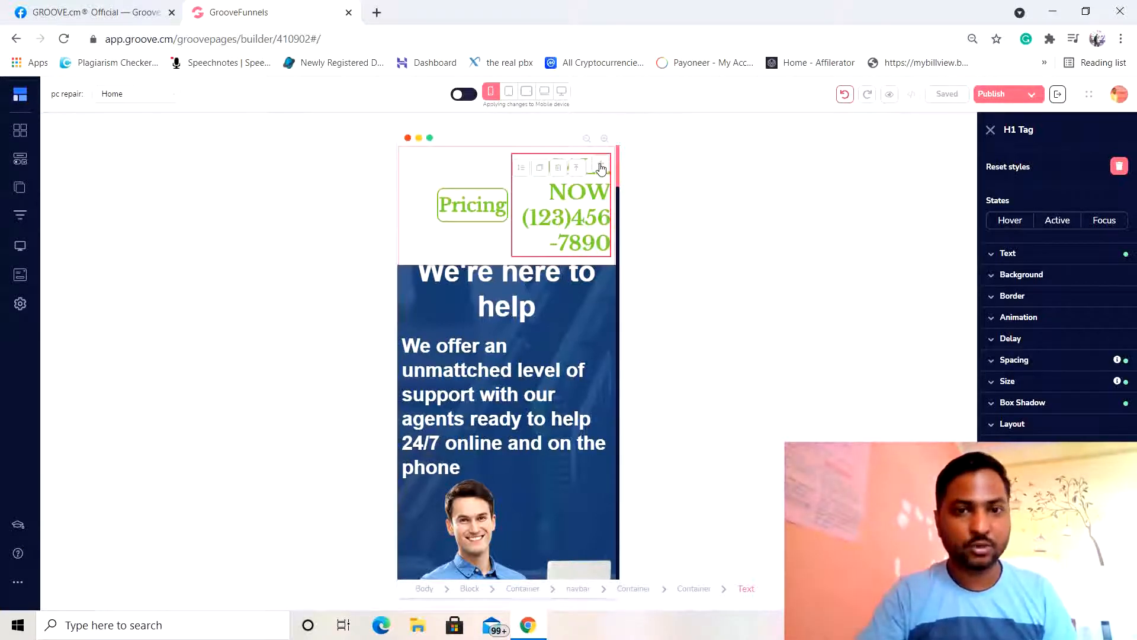
drag(601, 167, 587, 215)
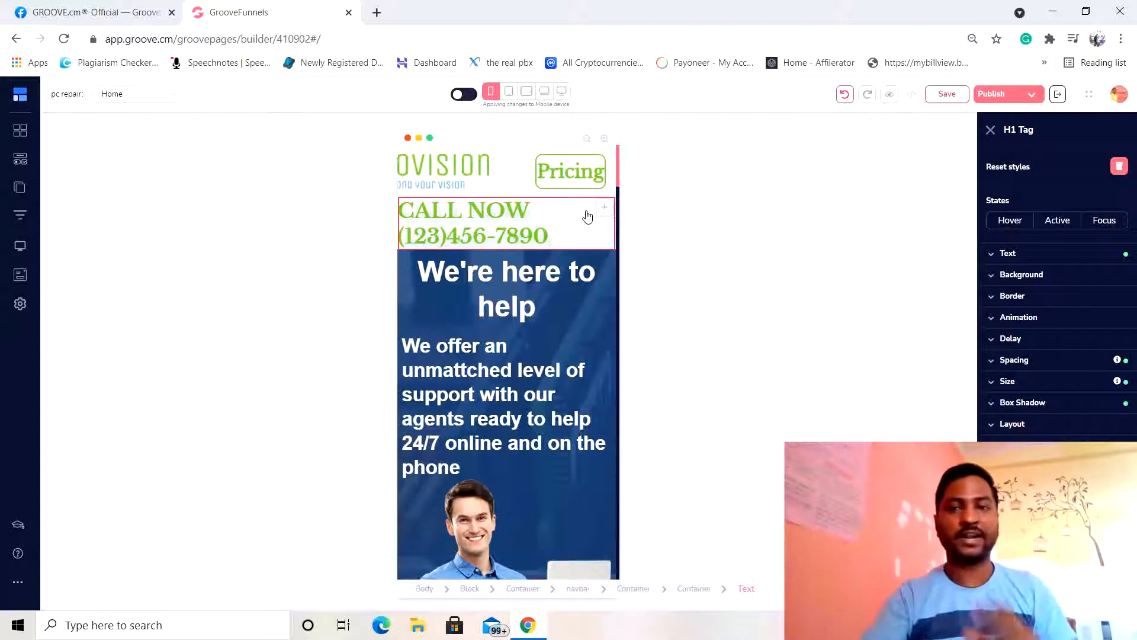
Set the text size of the CALL NOW heading in the mobile navbar to 27.
click(991, 256)
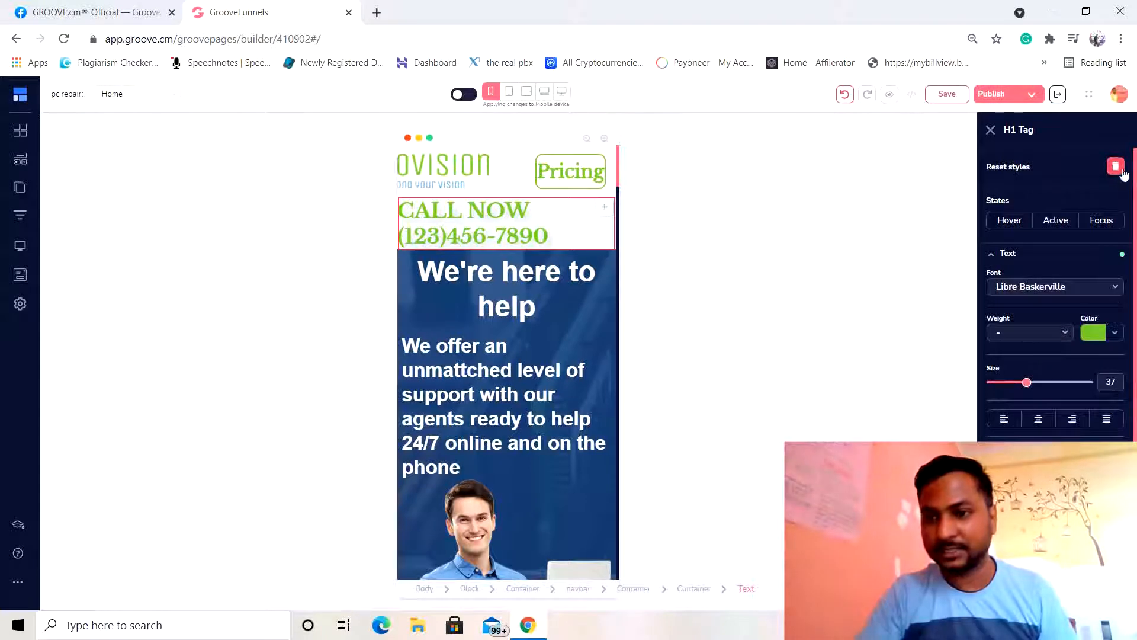
double_click(1118, 385)
key(BackSpace)
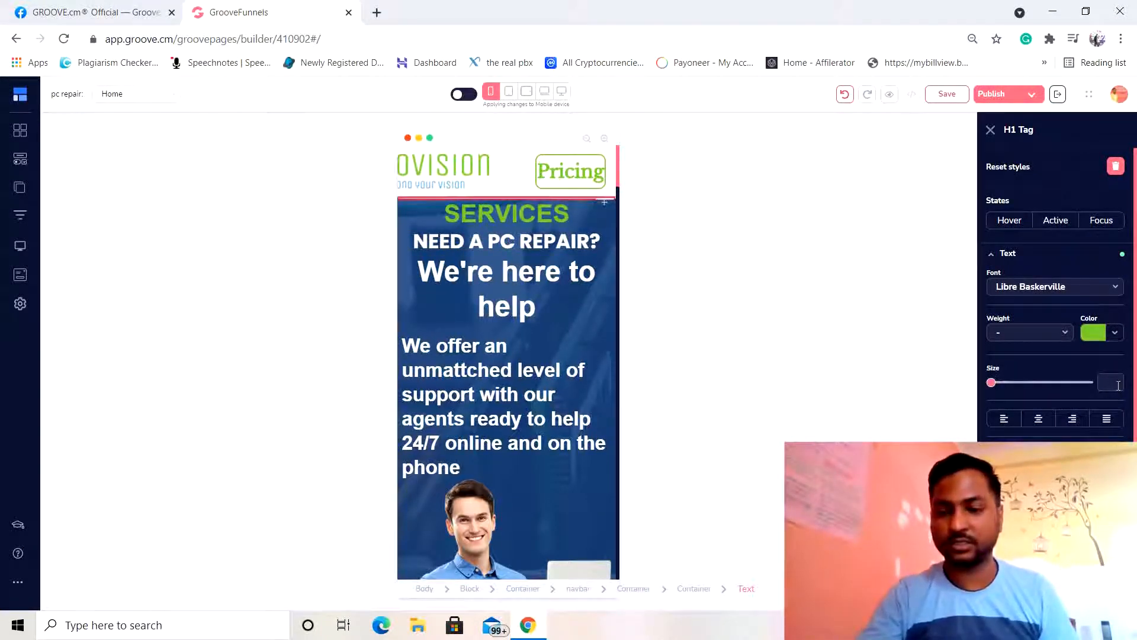
text(27)
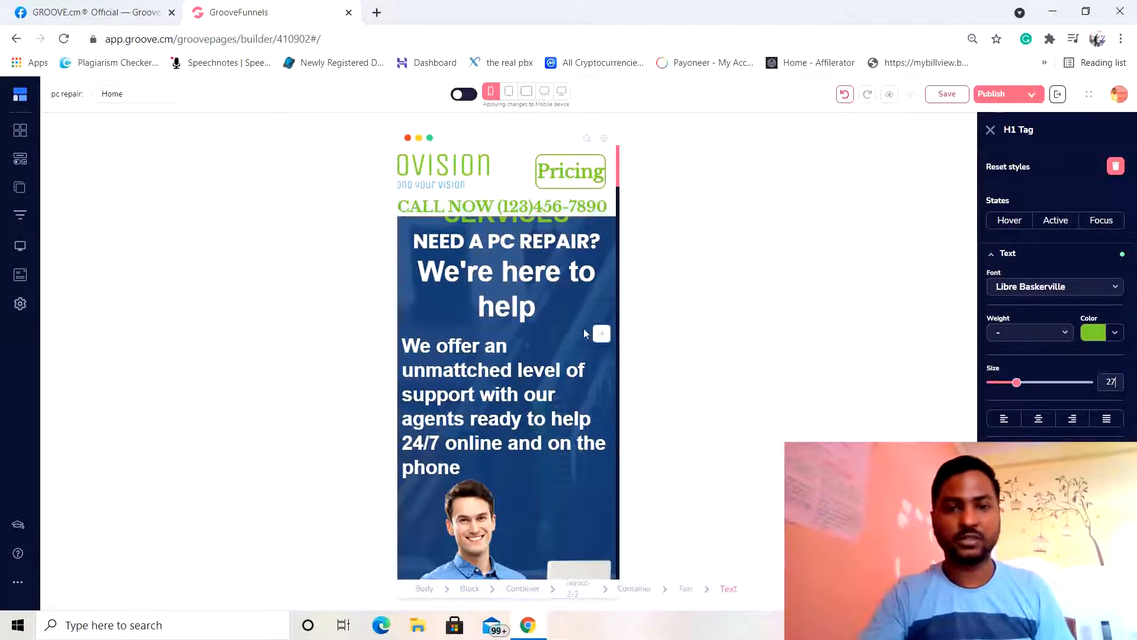
click(567, 313)
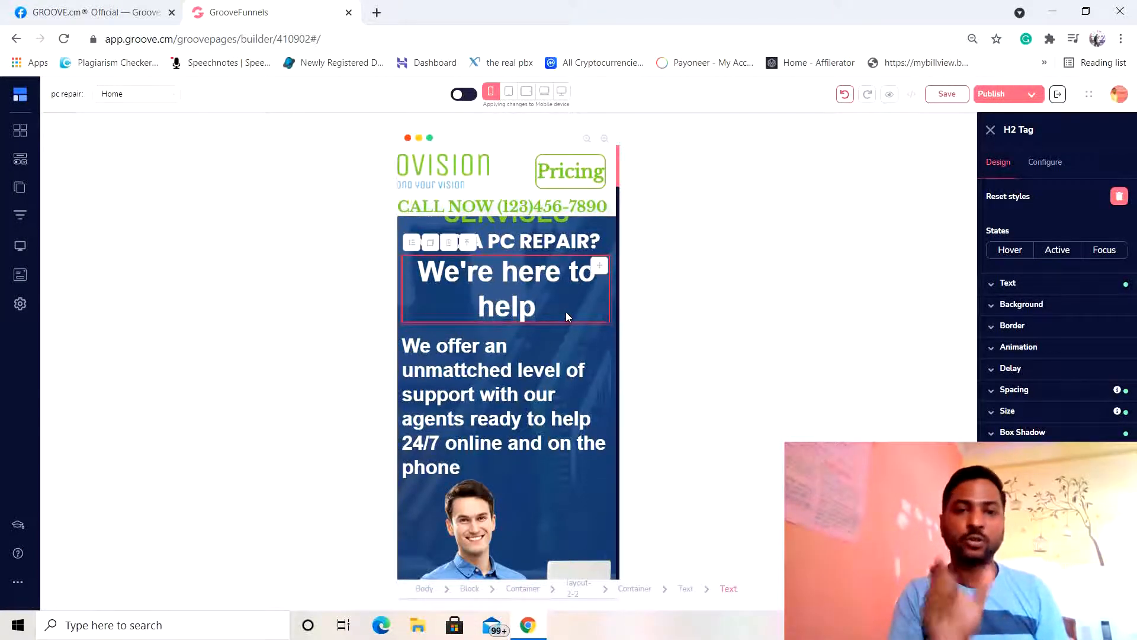
click(567, 312)
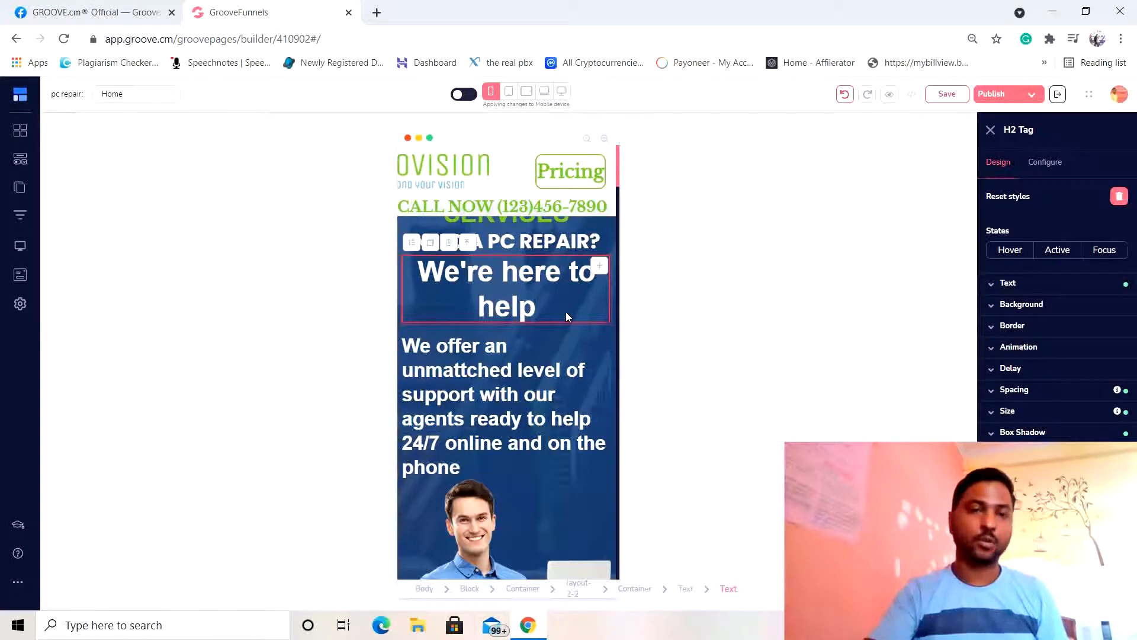
Shrink the mobile navbar logo and adjust its left margin so the whole logo fits beside the Pricing button.
click(473, 178)
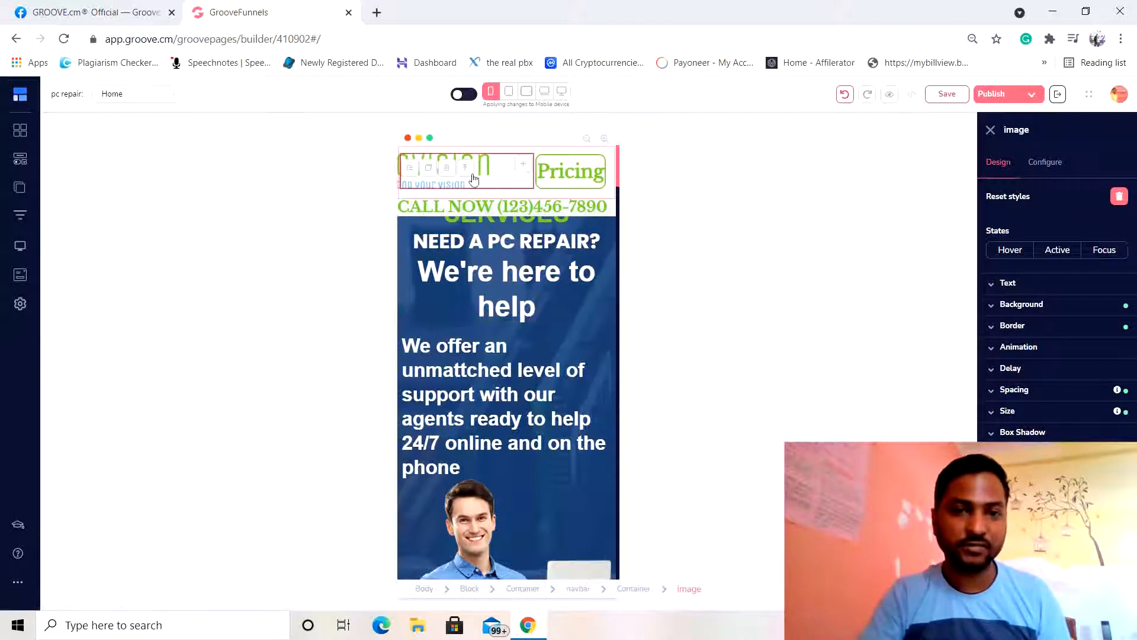
click(407, 171)
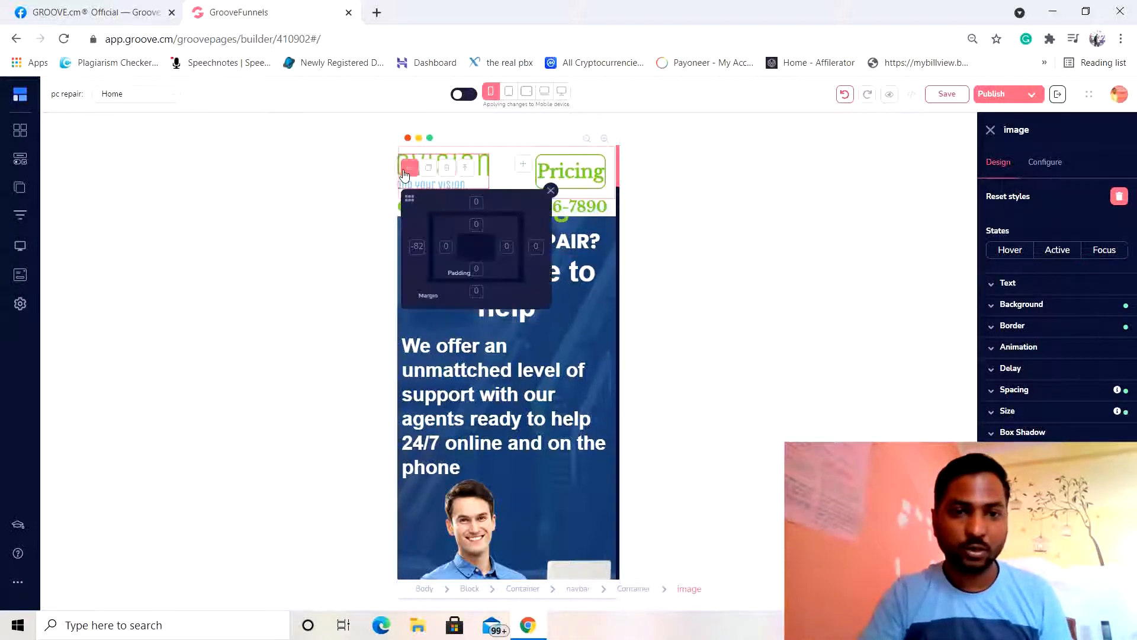
click(551, 193)
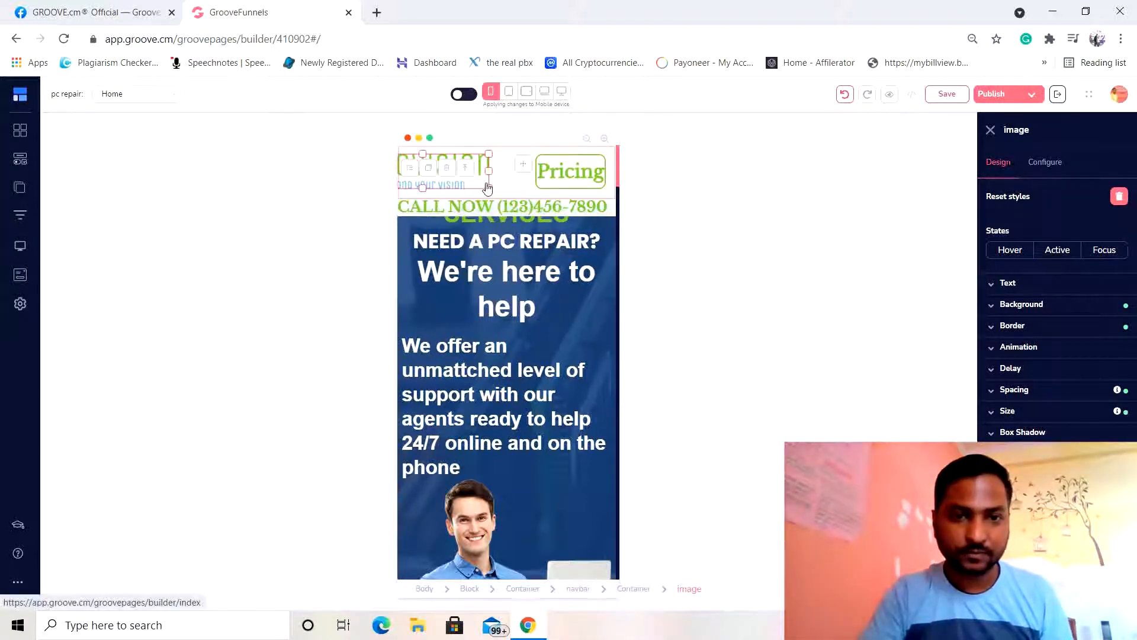
drag(488, 184, 466, 181)
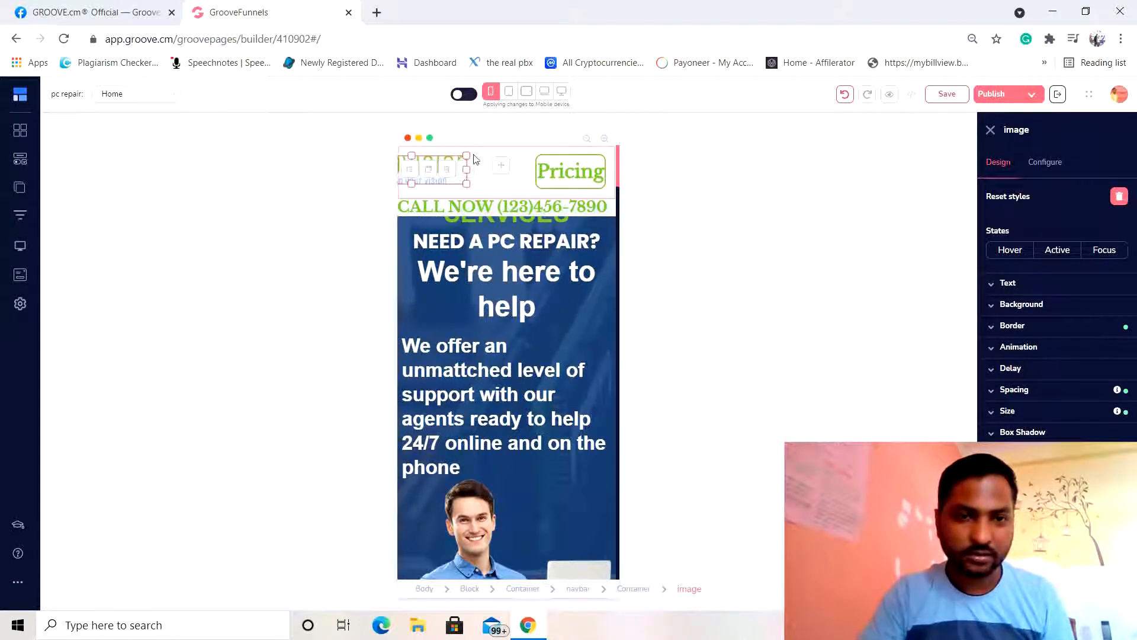
click(498, 167)
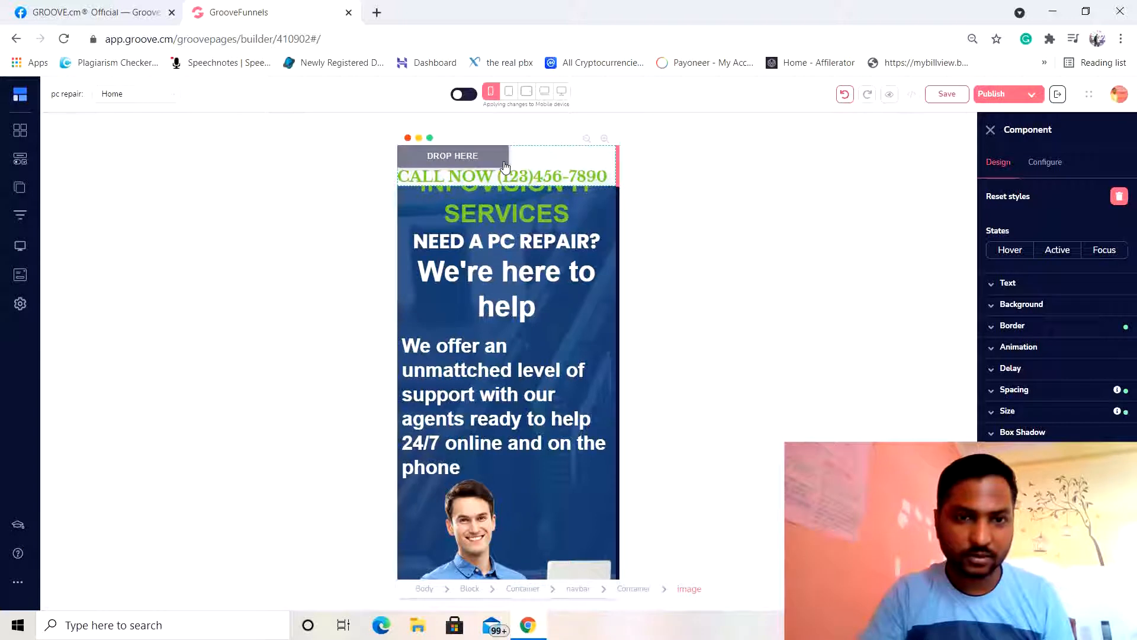
drag(499, 167, 490, 161)
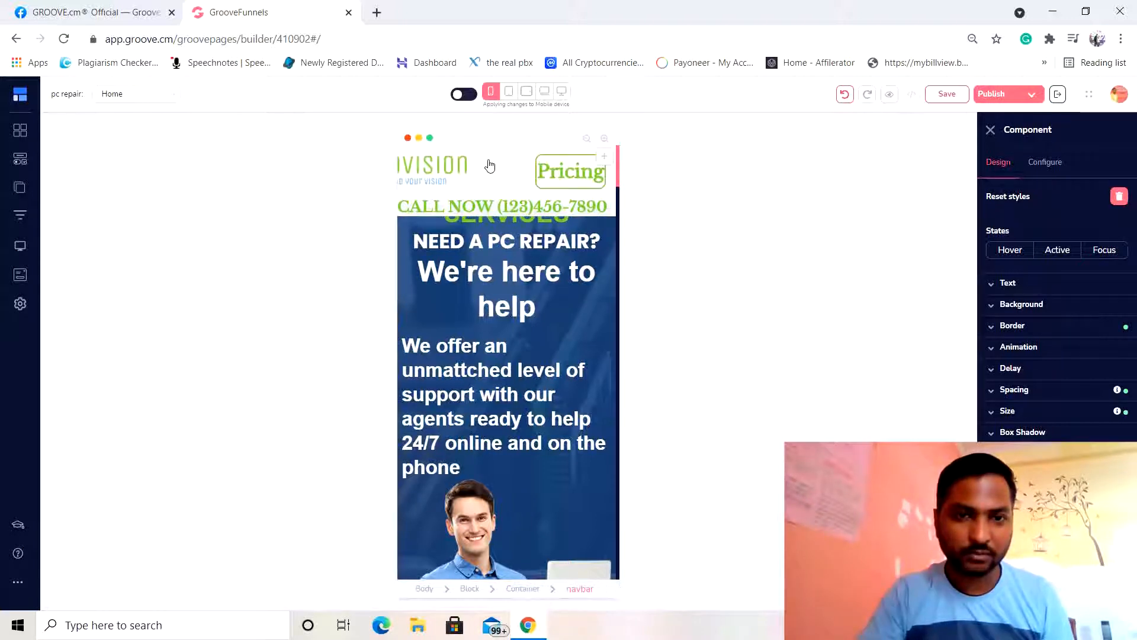
click(450, 173)
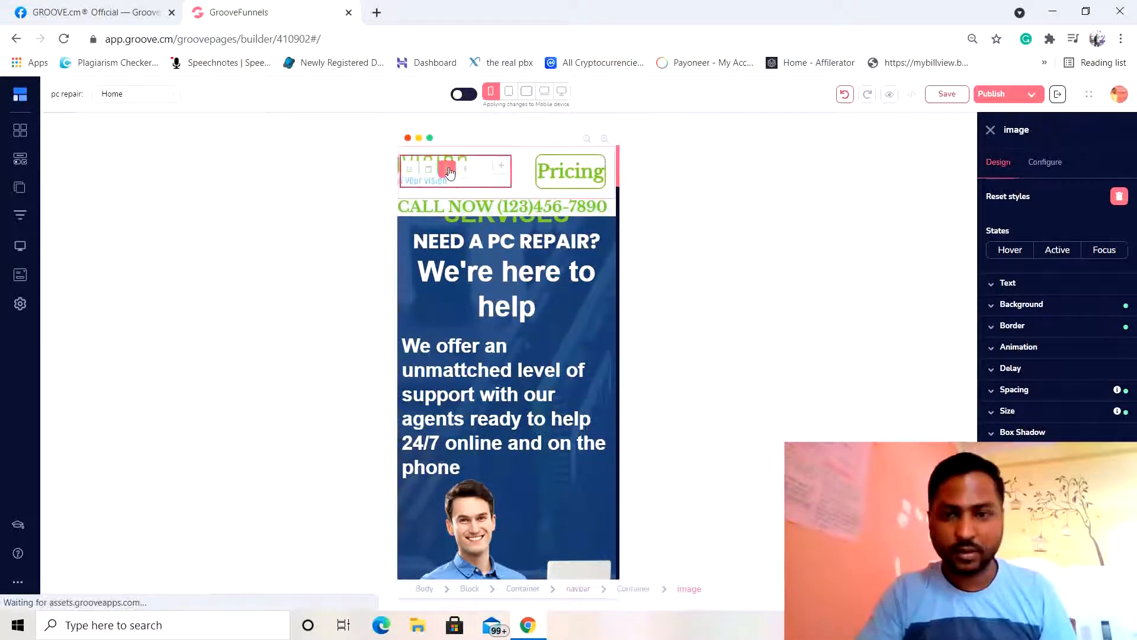
click(1005, 392)
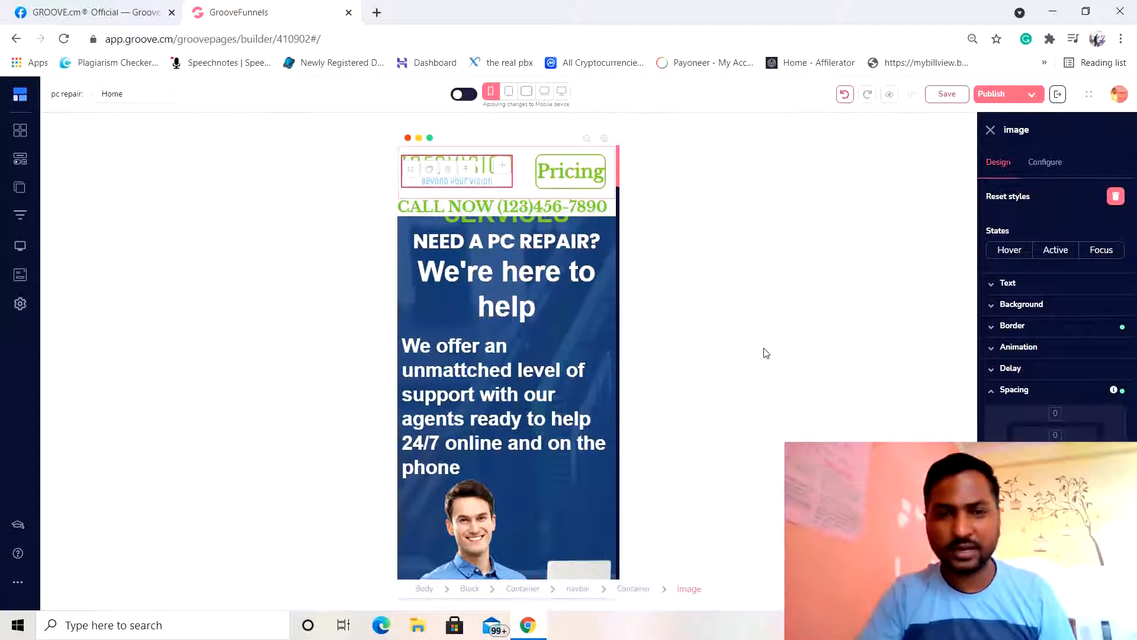
Increase the top margin of the container holding the hero section to about 106 in the mobile view.
click(571, 303)
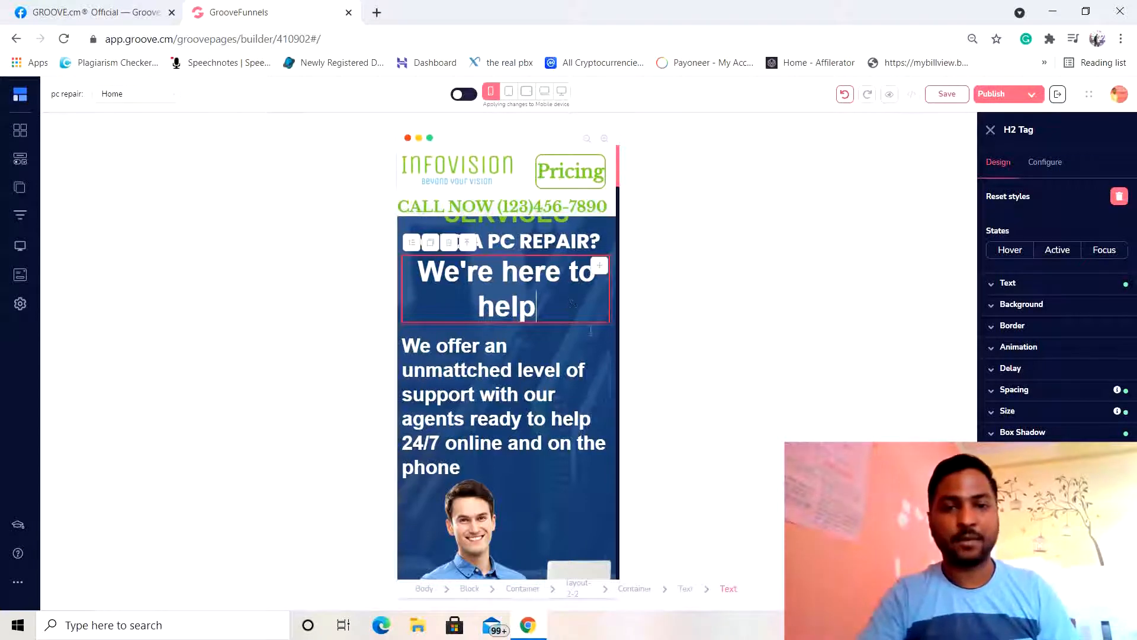
click(596, 351)
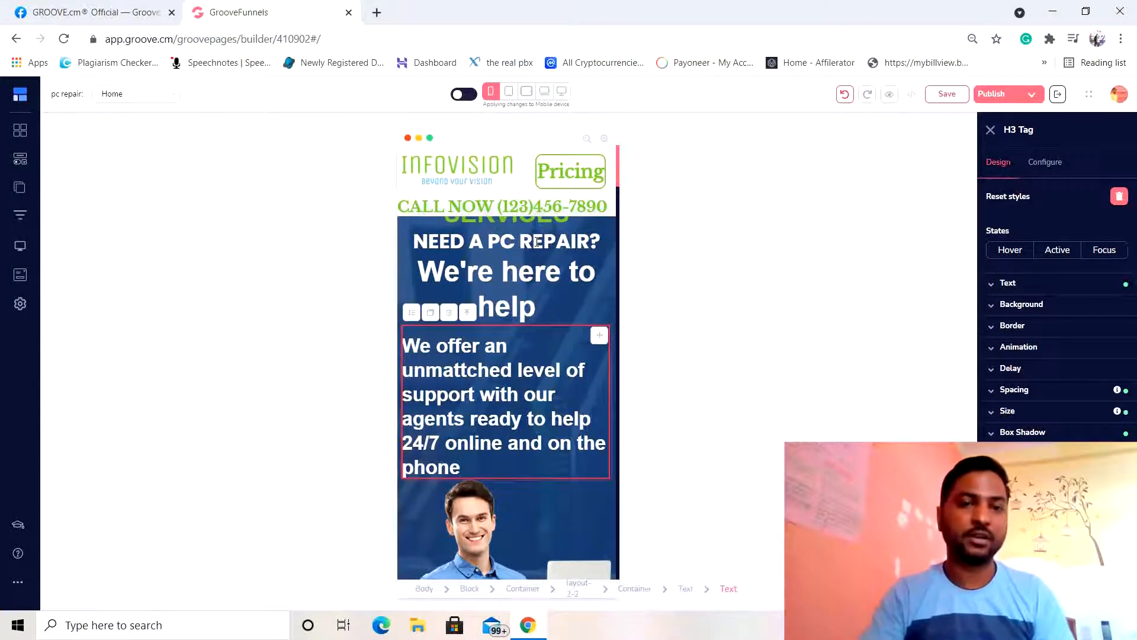
click(588, 226)
click(601, 352)
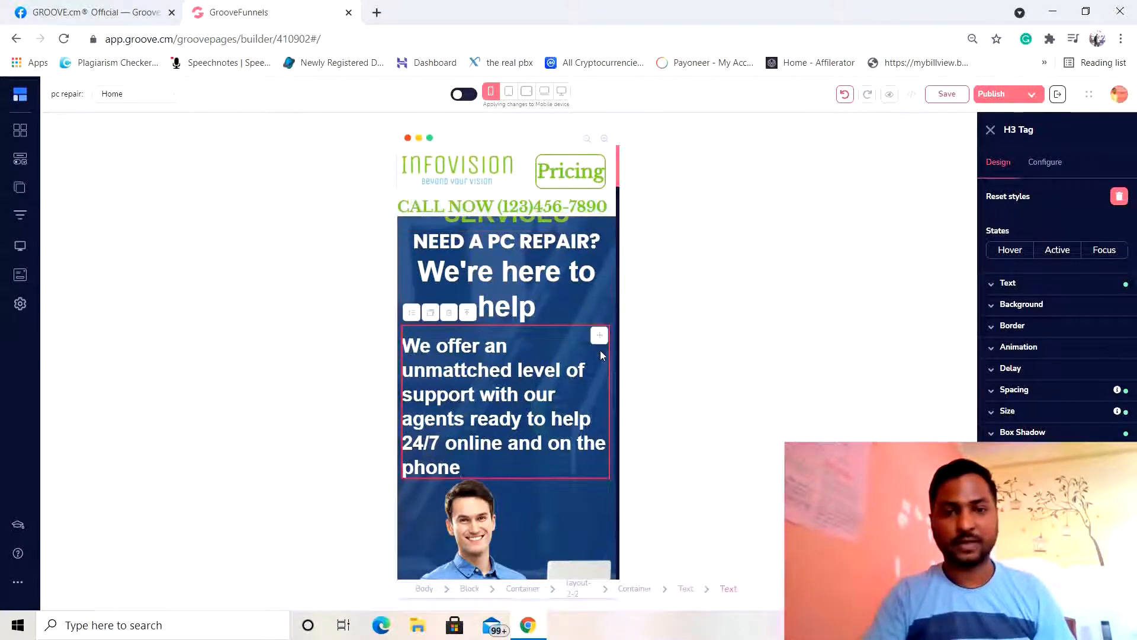
click(466, 313)
click(468, 313)
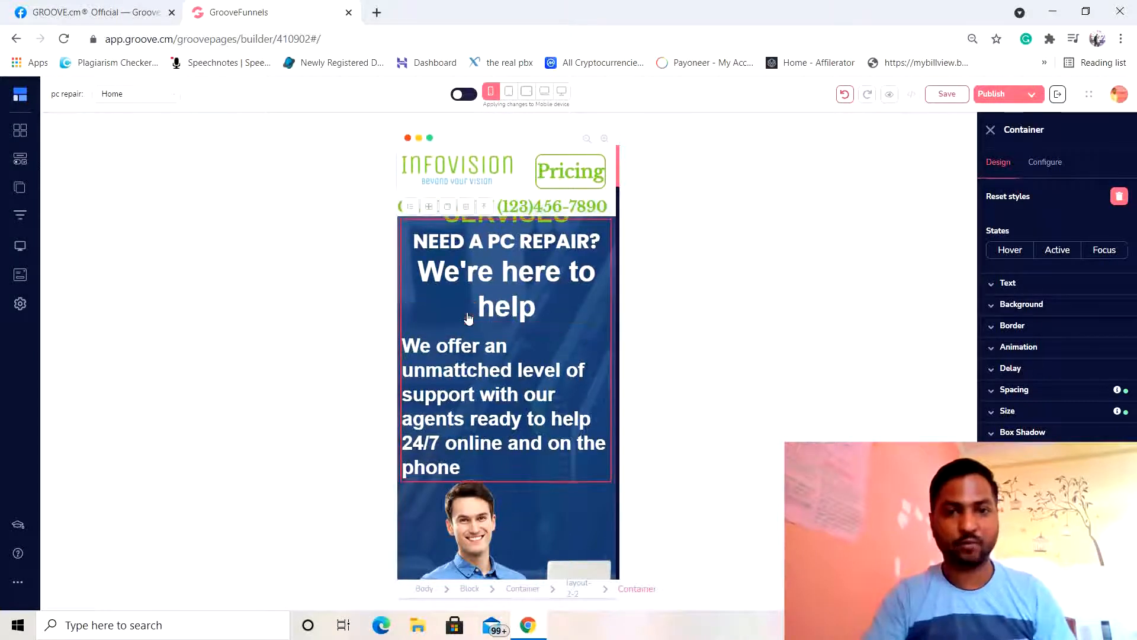
click(484, 207)
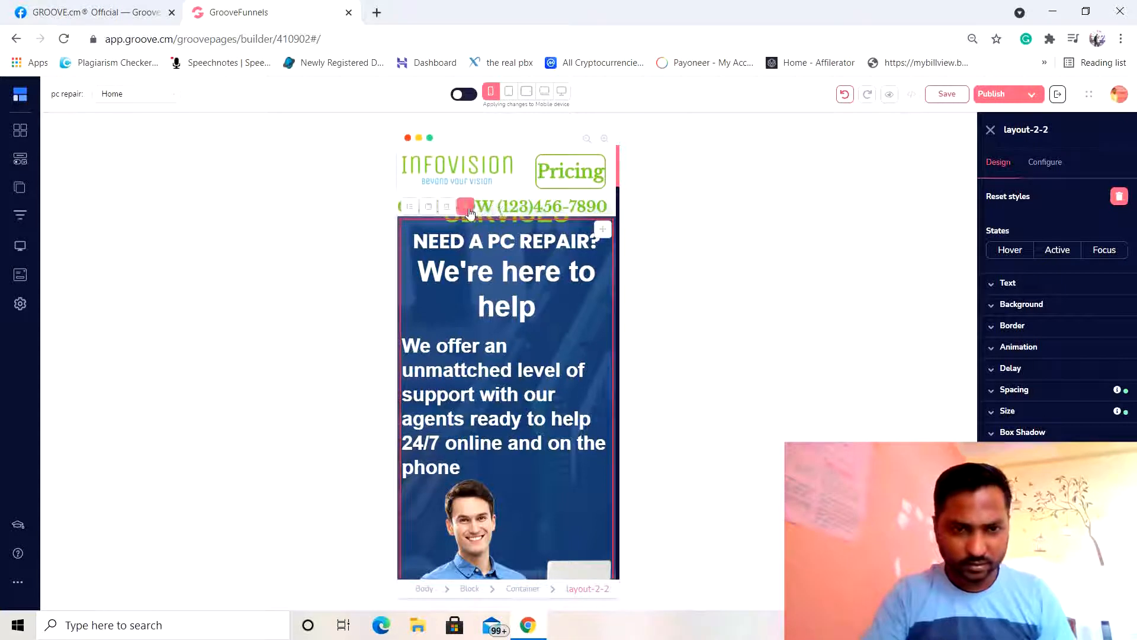
click(466, 207)
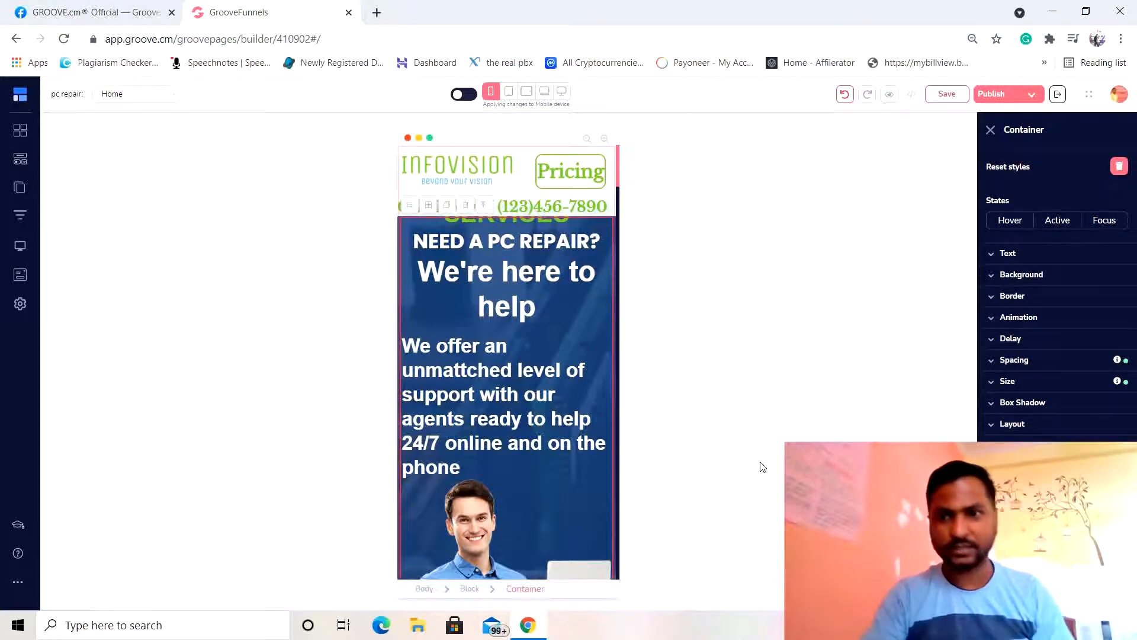
click(984, 365)
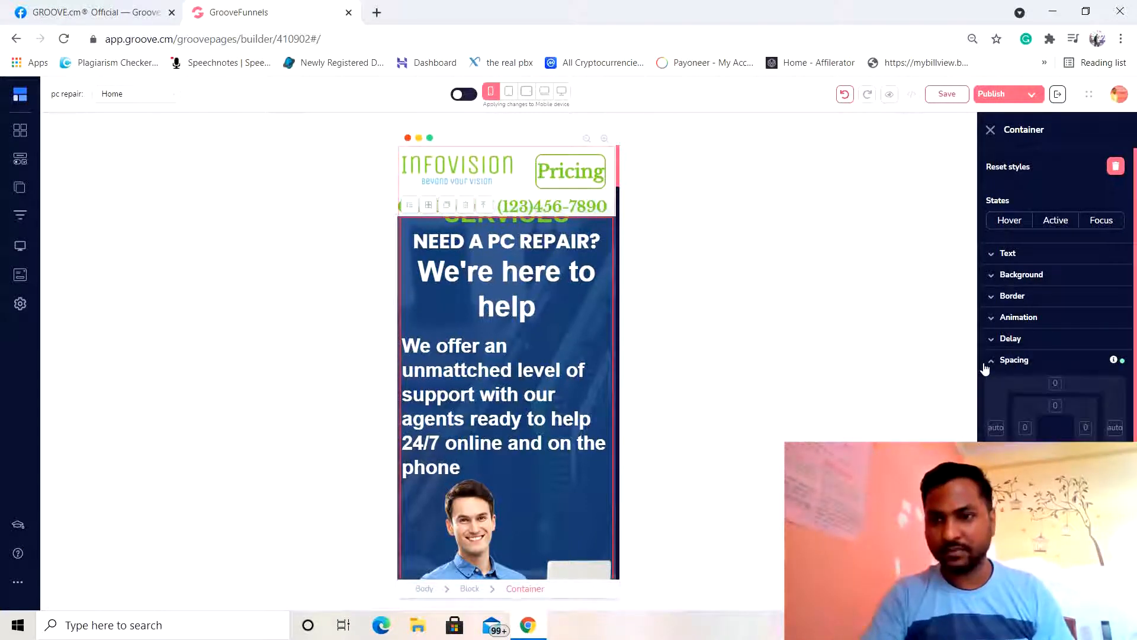
click(1055, 385)
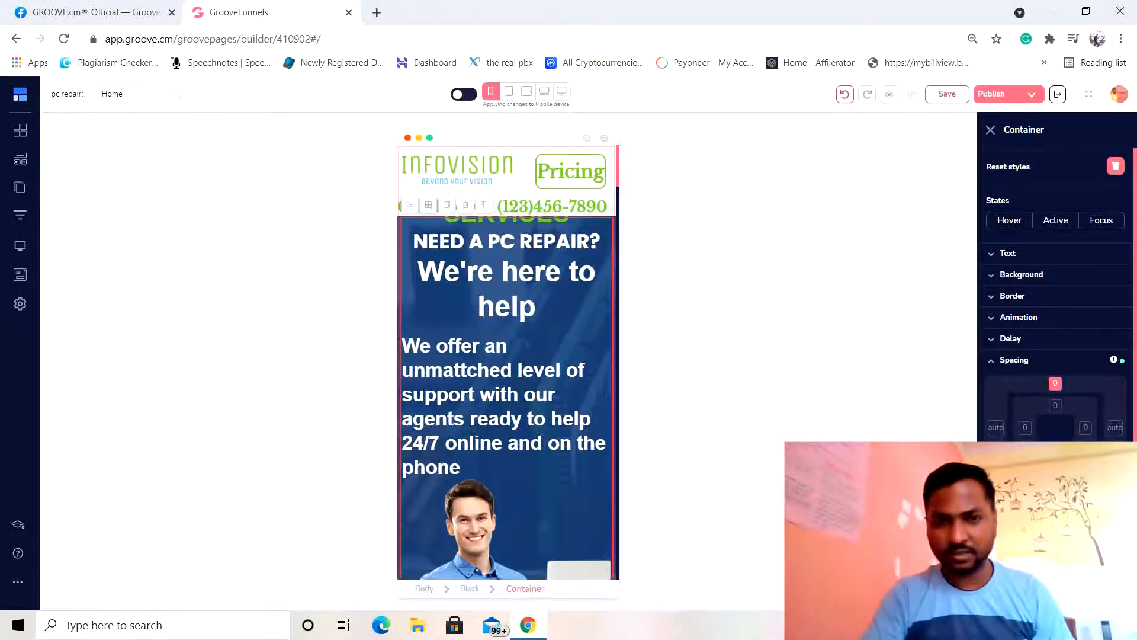
drag(1056, 383, 1055, 349)
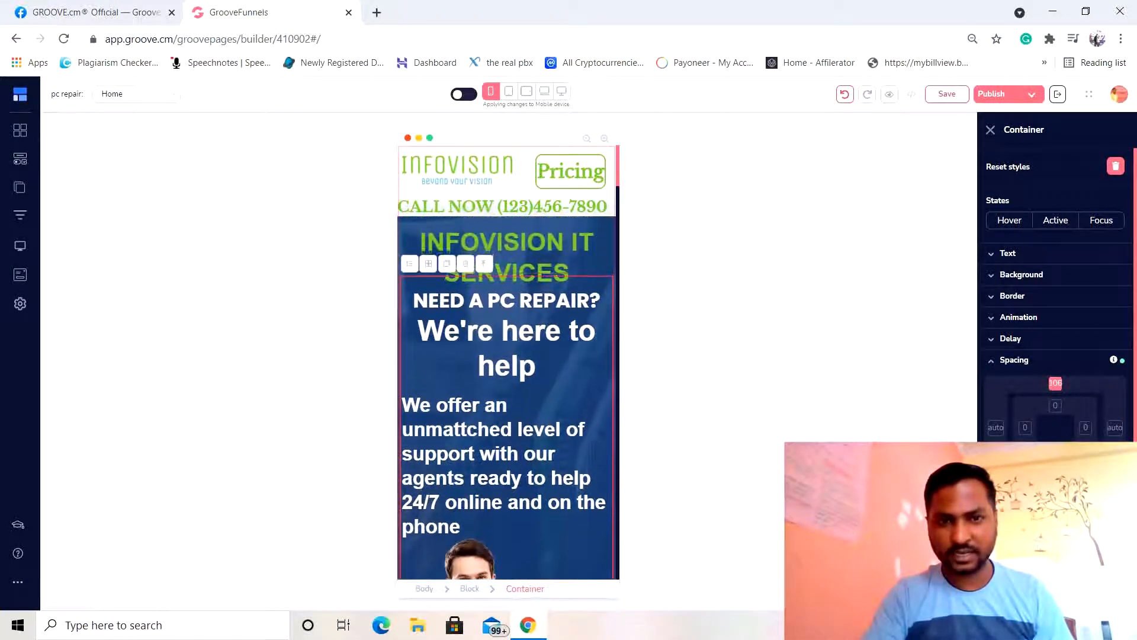
Center-align the "We offer an unmattched level of support" paragraph in the mobile hero section.
click(578, 418)
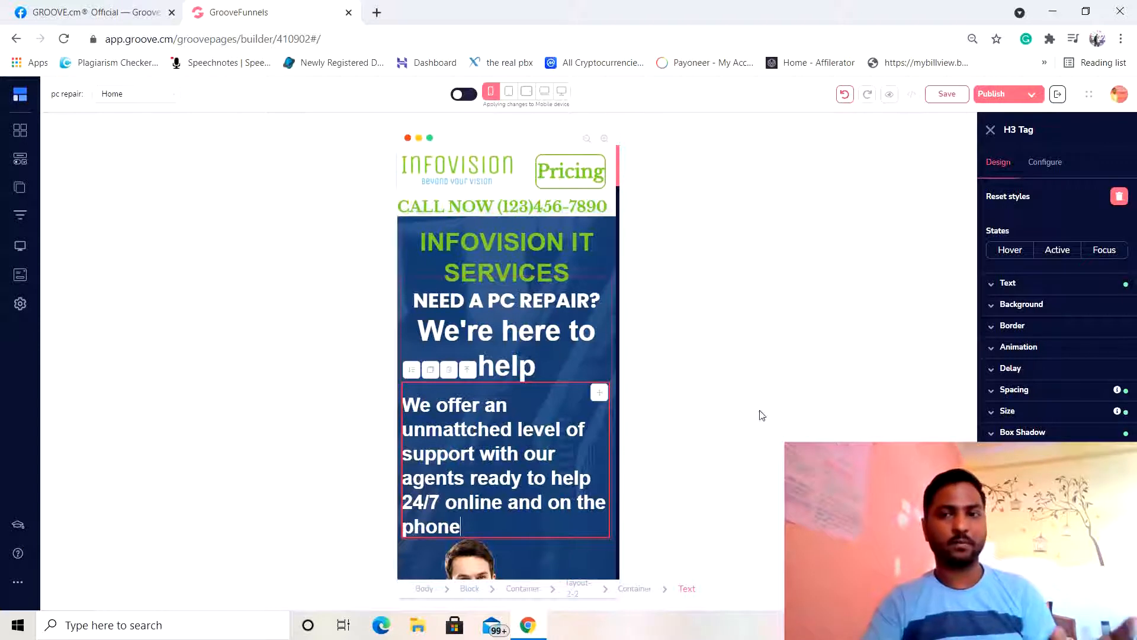
click(1001, 287)
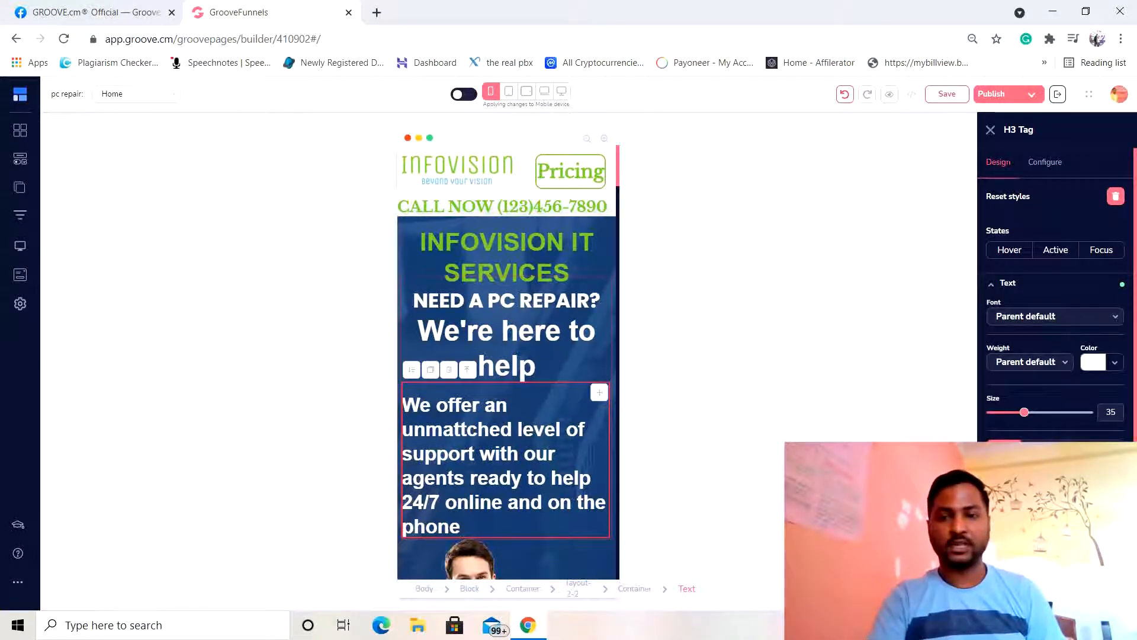
click(1039, 449)
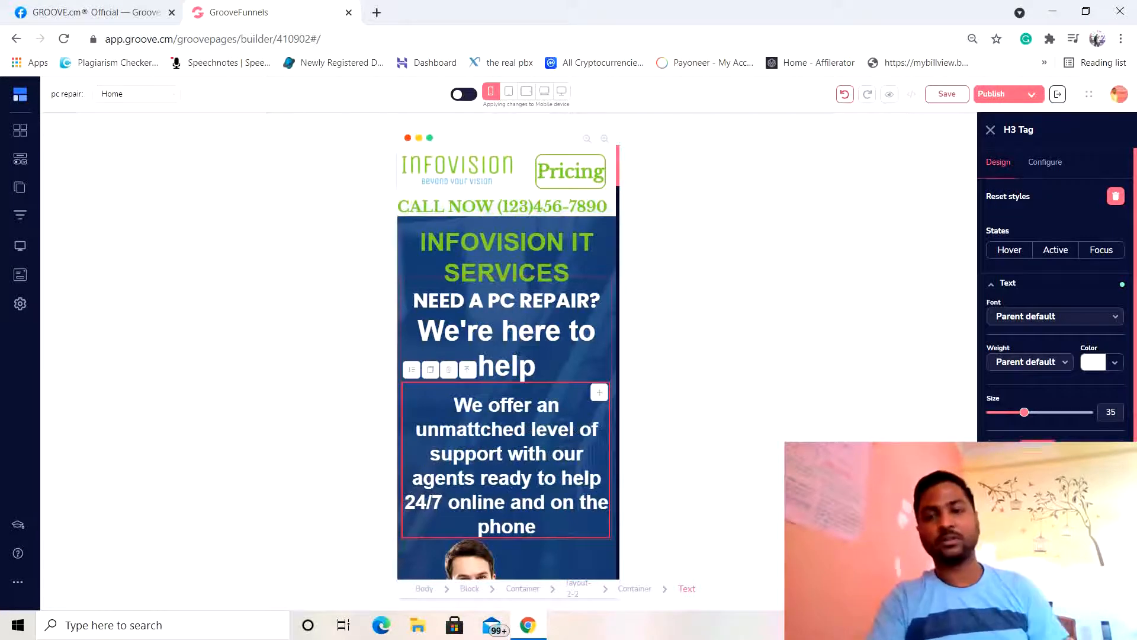
click(599, 333)
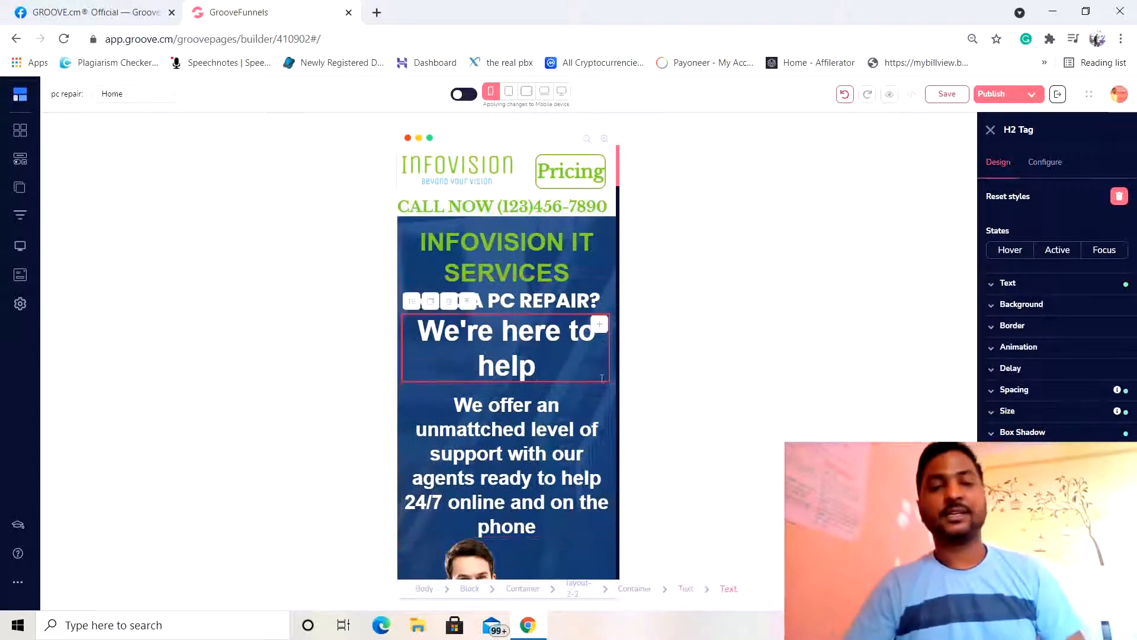
click(599, 424)
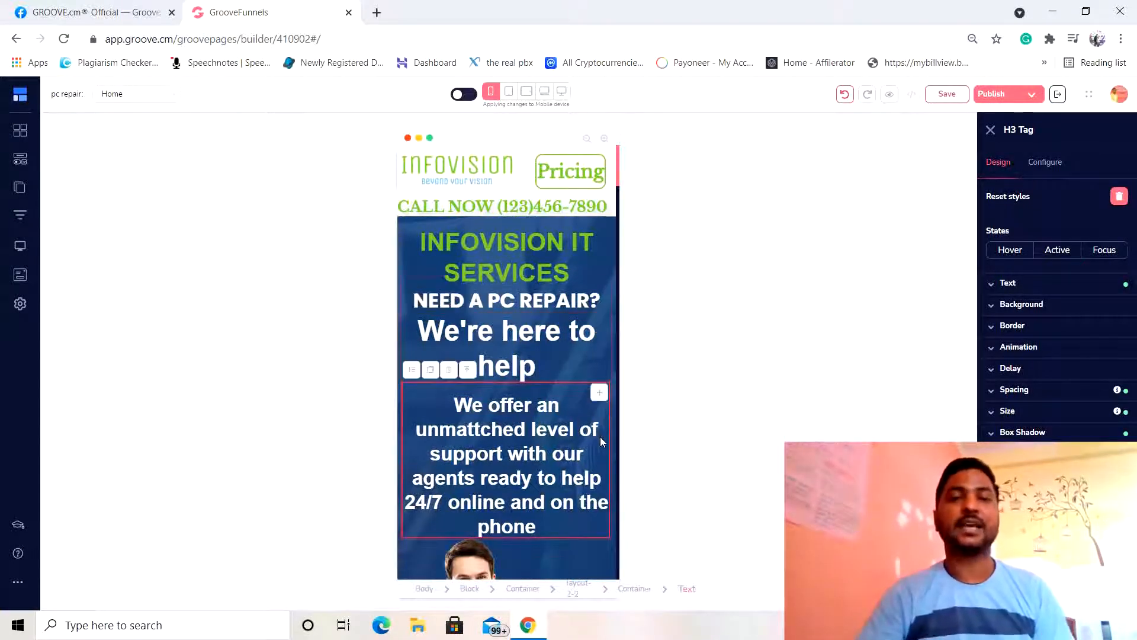
Compare the header and hero section across the desktop, laptop, horizontal tablet and vertical tablet views, ending on the mobile view.
click(561, 92)
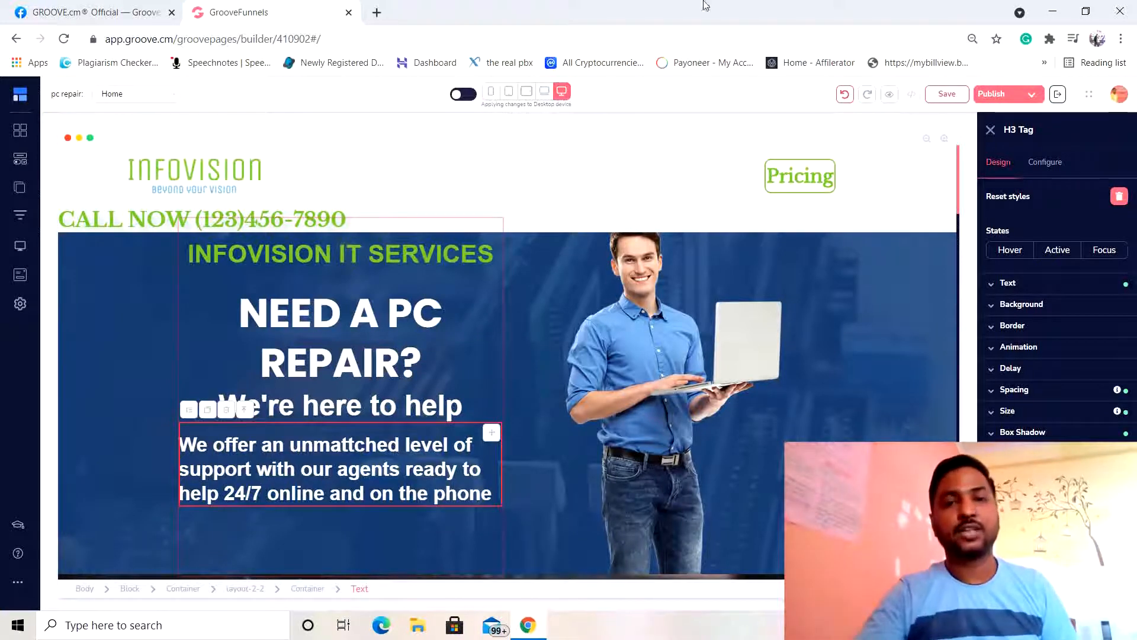
click(890, 263)
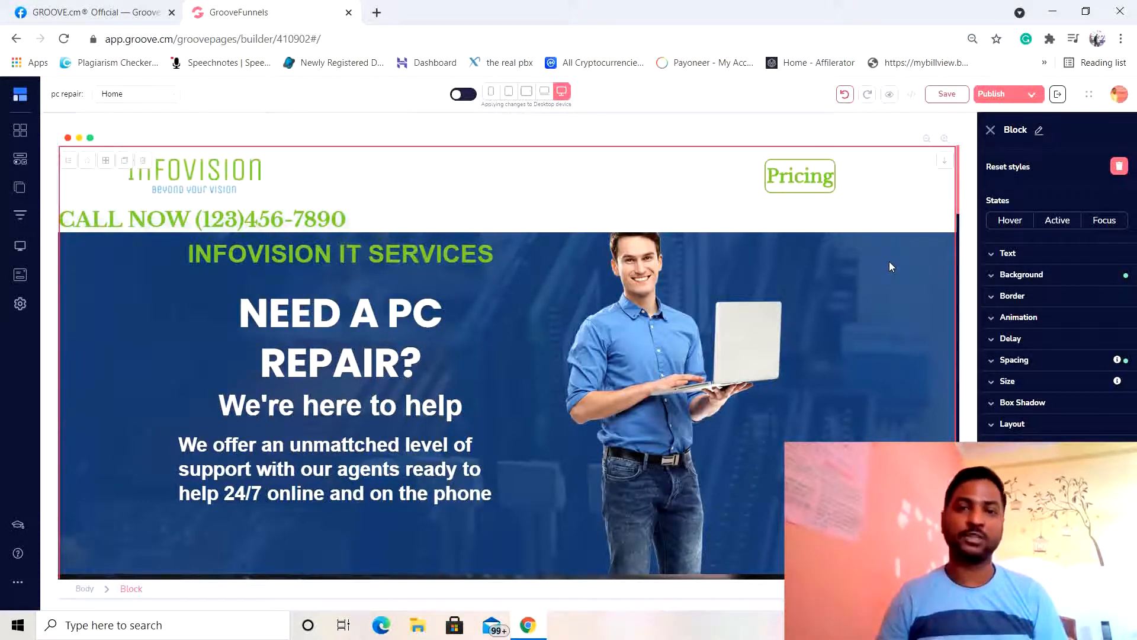
click(543, 95)
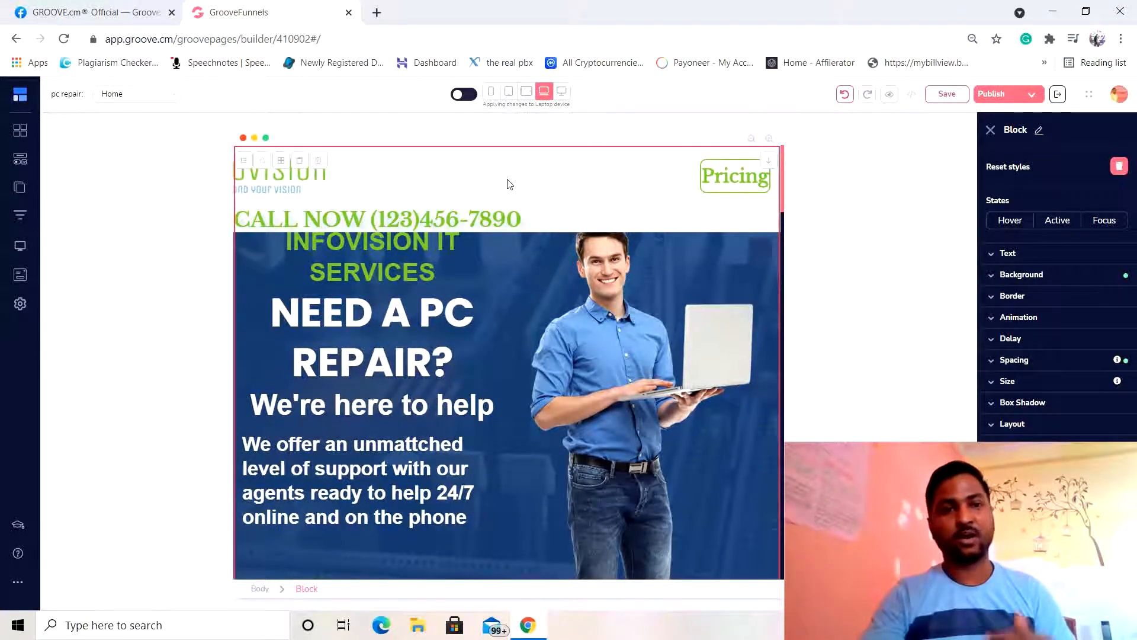
click(527, 93)
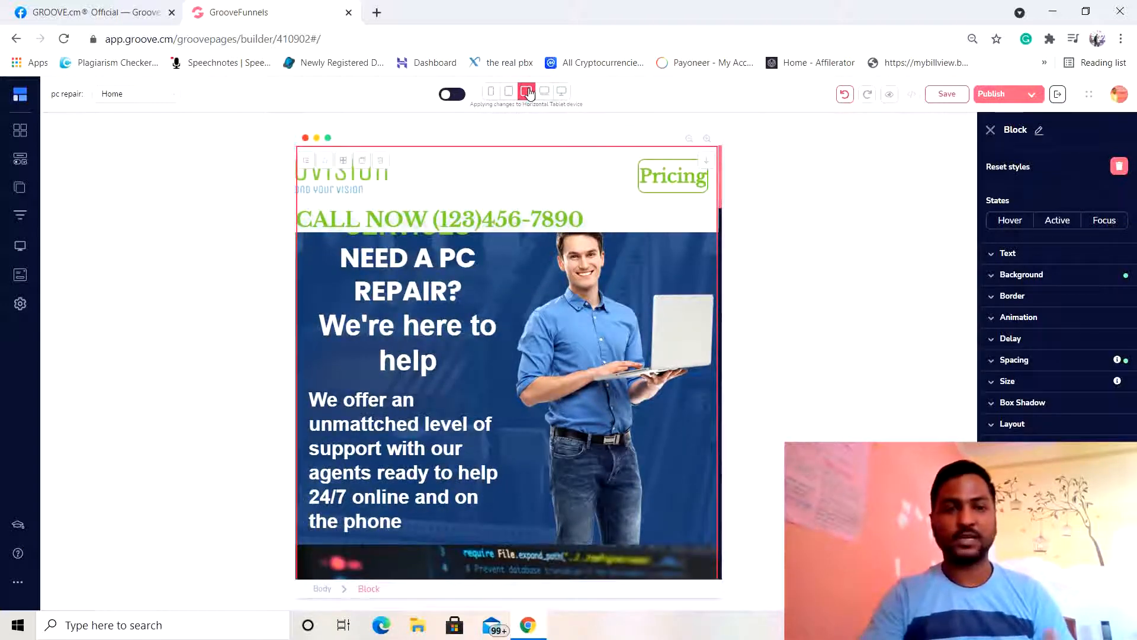
click(509, 92)
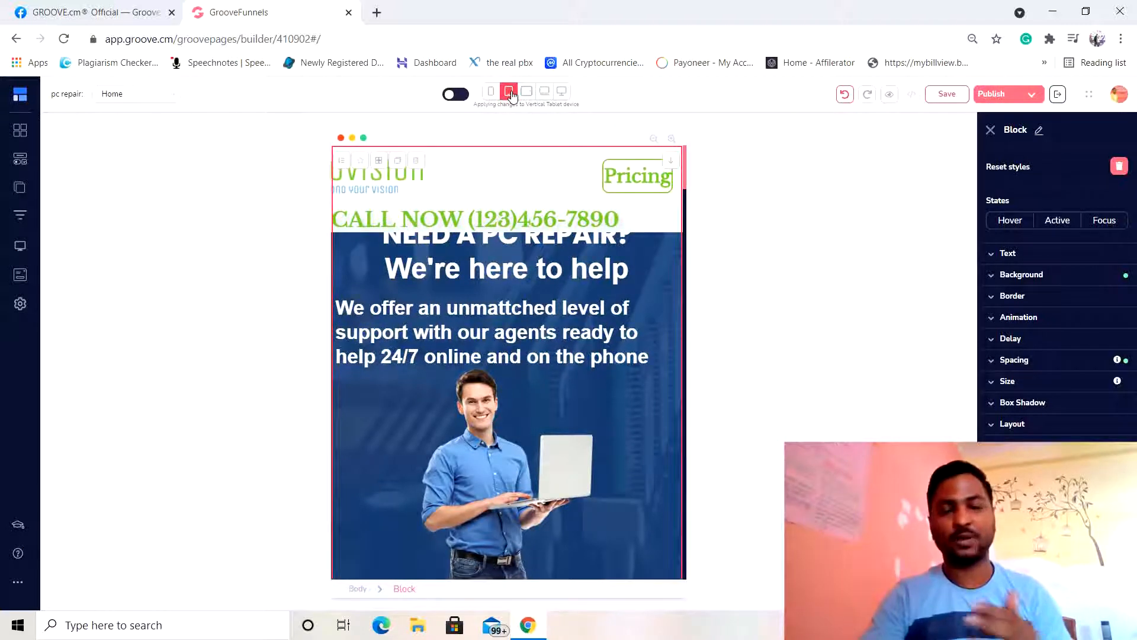
click(491, 92)
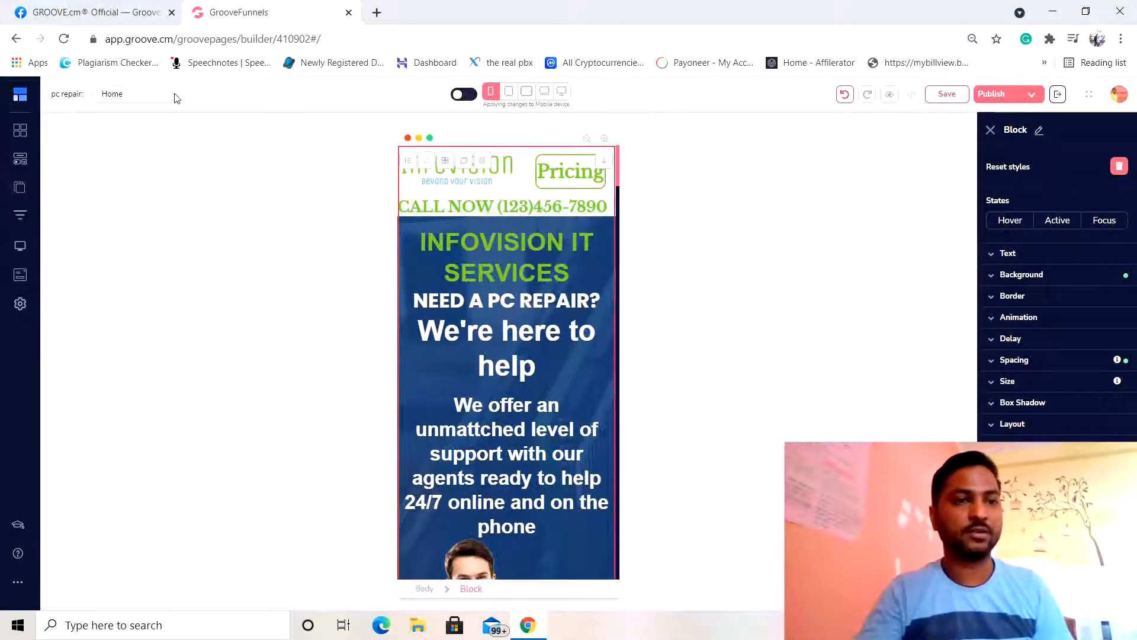
Leave the pc repair site for the GroovePages site list and open the "digital marketing" site in the editor.
click(20, 95)
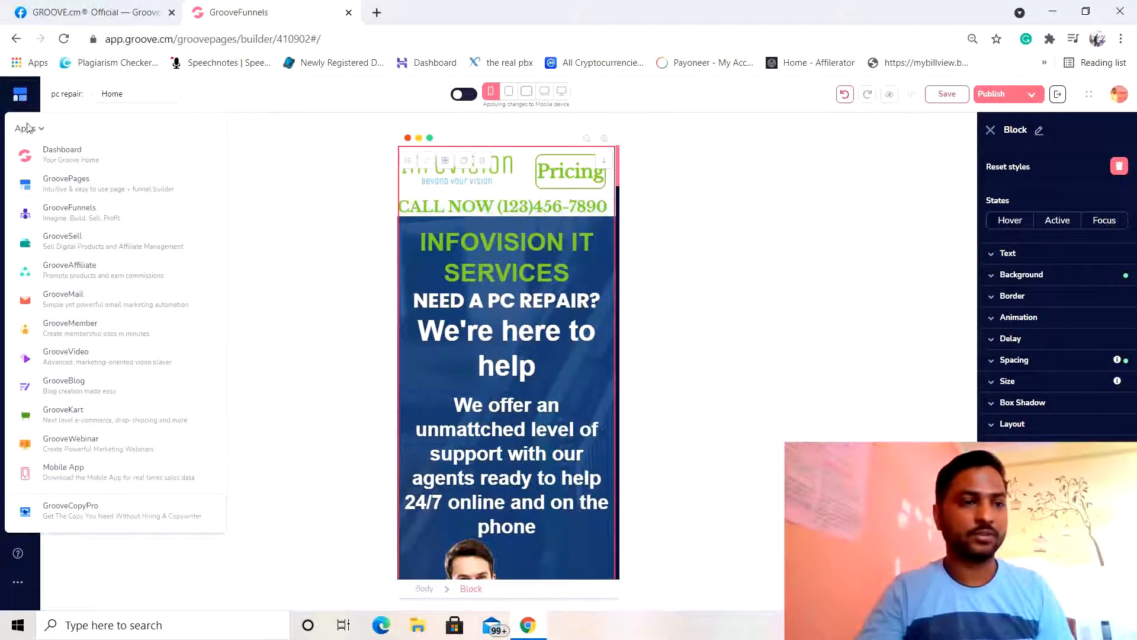
click(54, 156)
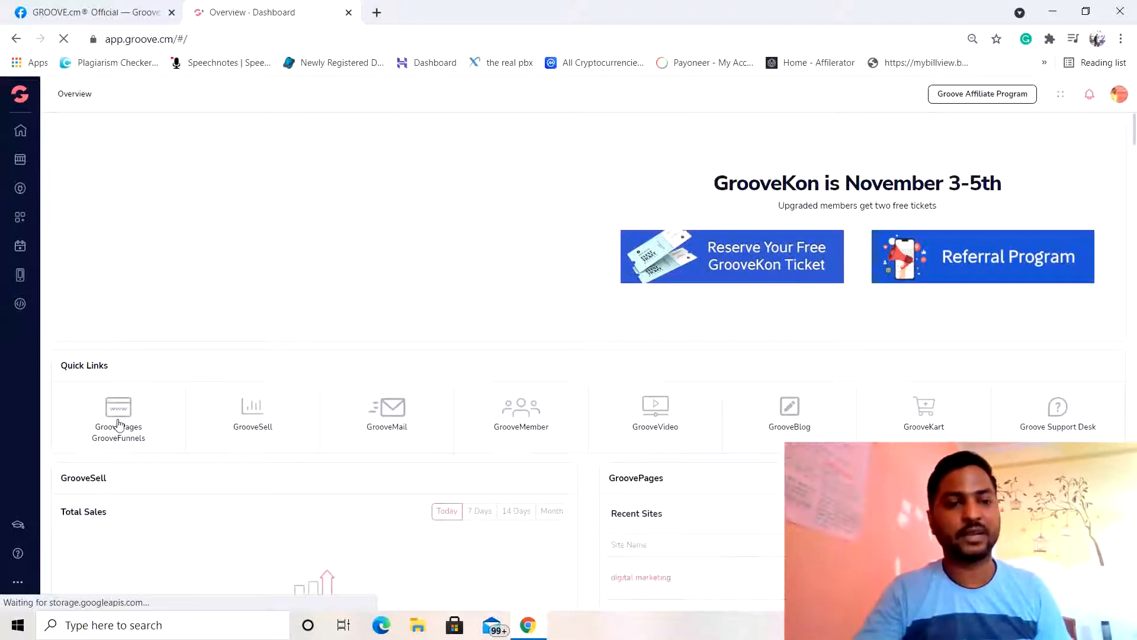
click(118, 431)
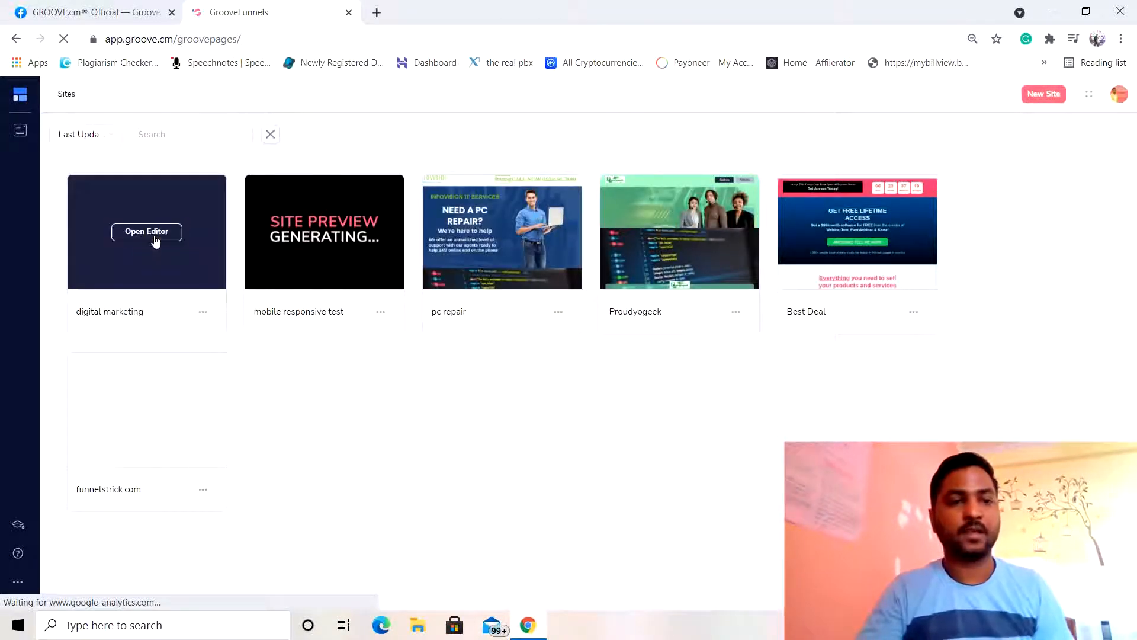
click(154, 236)
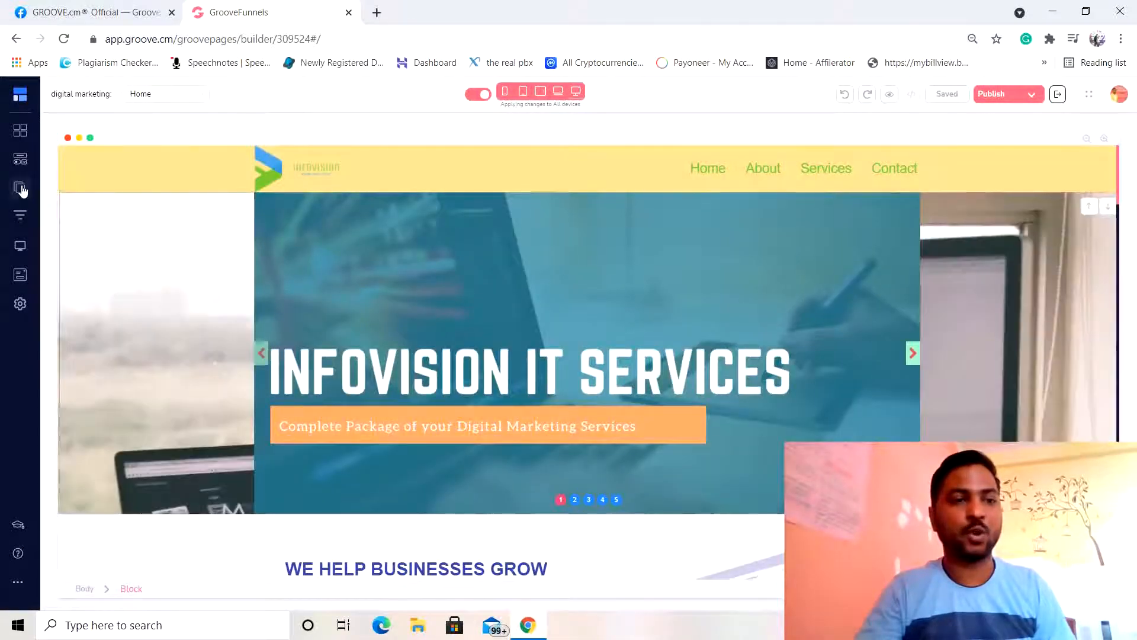
Open the site's Technical Support page and display it in the mobile view to examine its header.
click(20, 187)
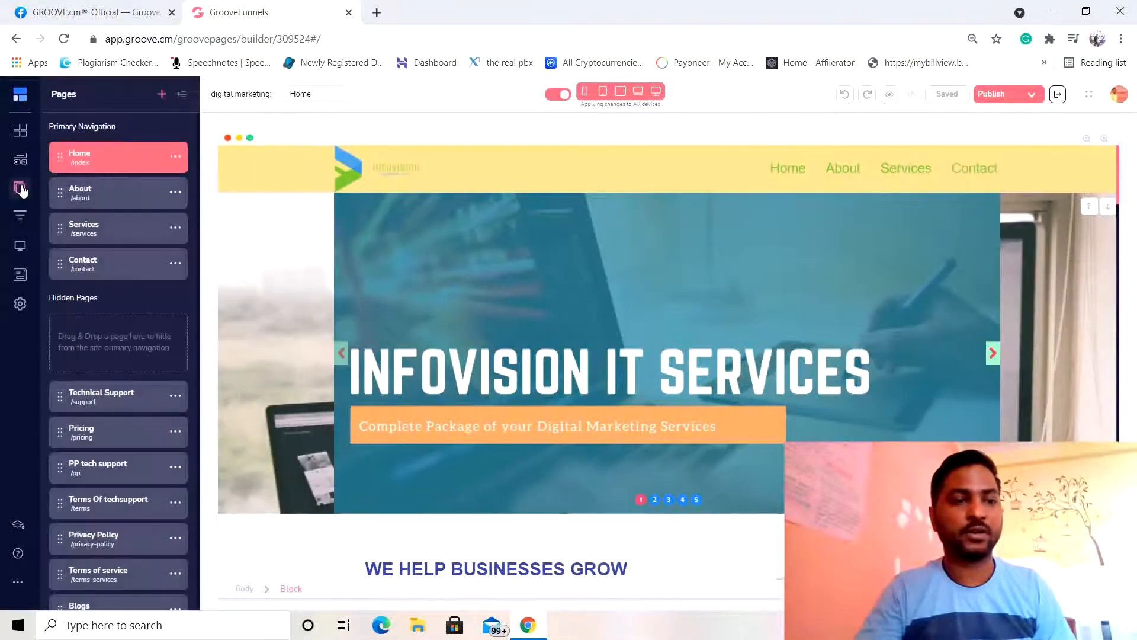
click(122, 406)
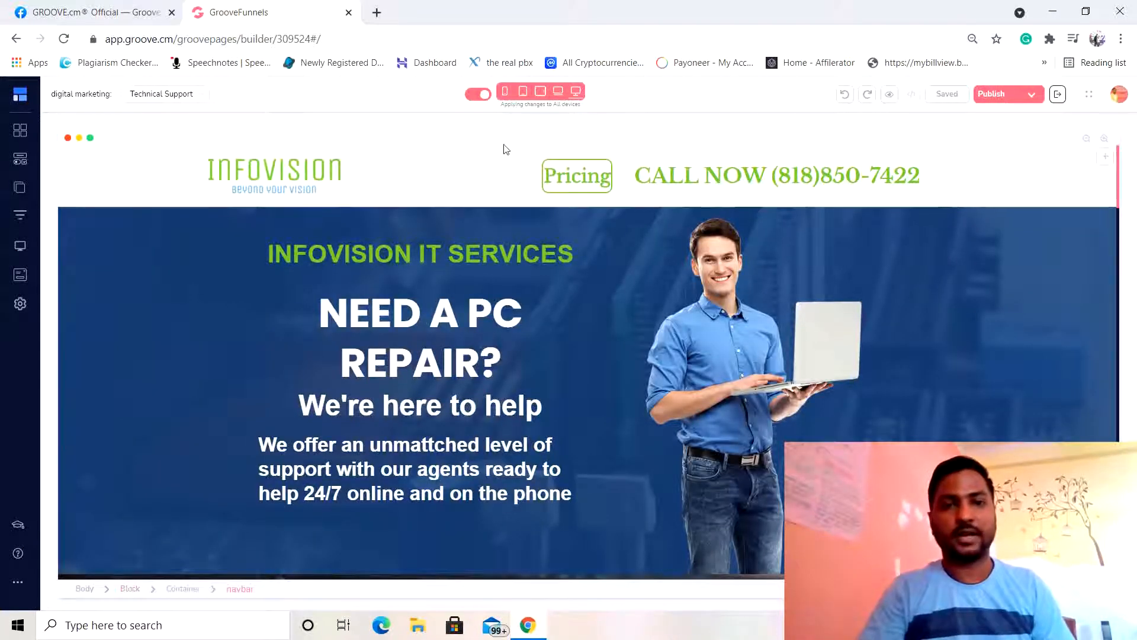
click(506, 93)
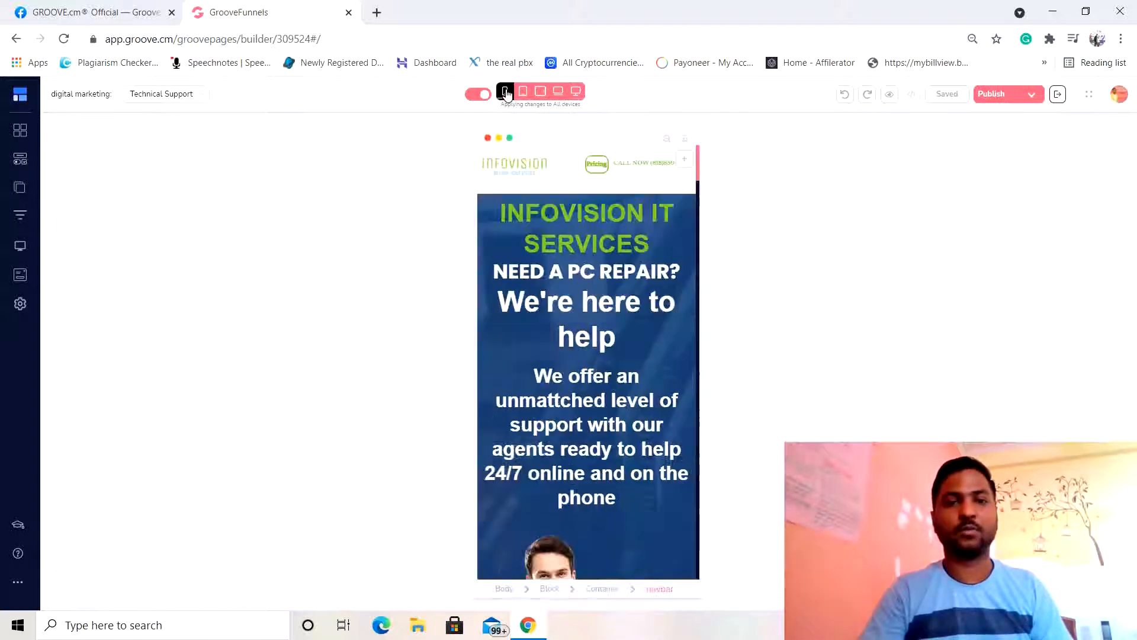